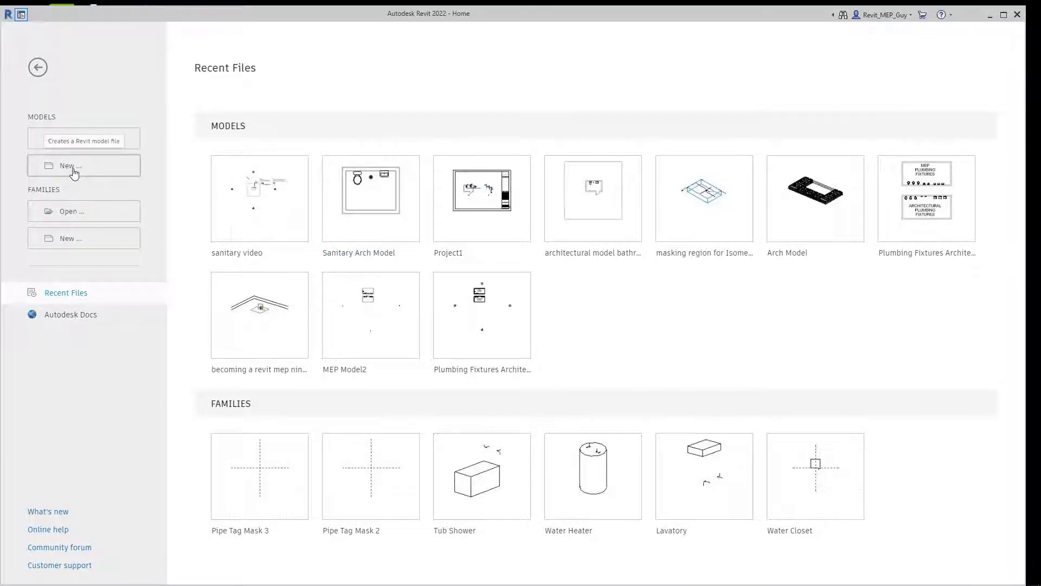
Create a new project from the Plumbing-Default.rte template
left_click(74, 171)
left_click(581, 278)
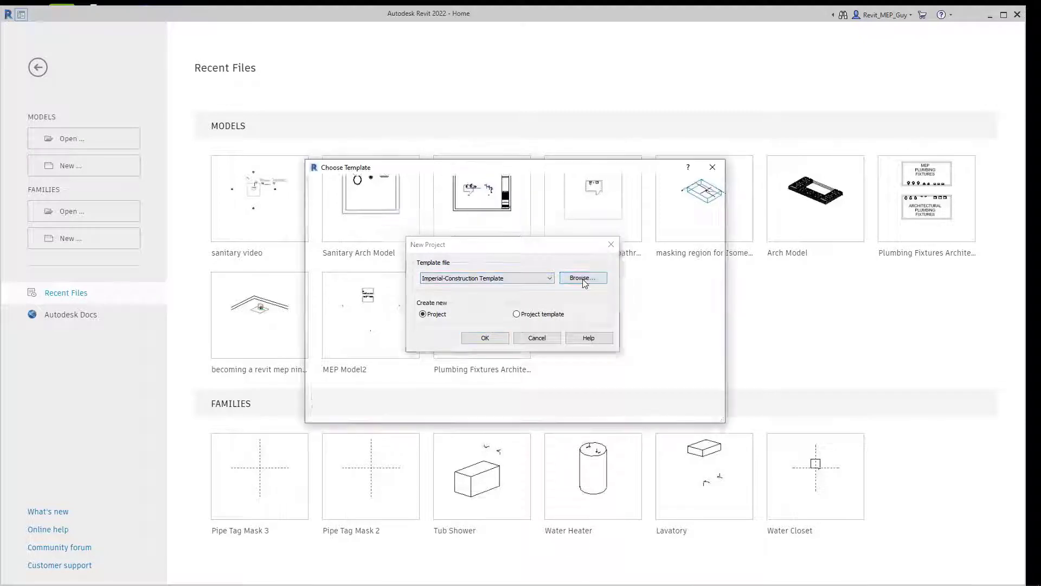
left_click(436, 298)
left_click(632, 410)
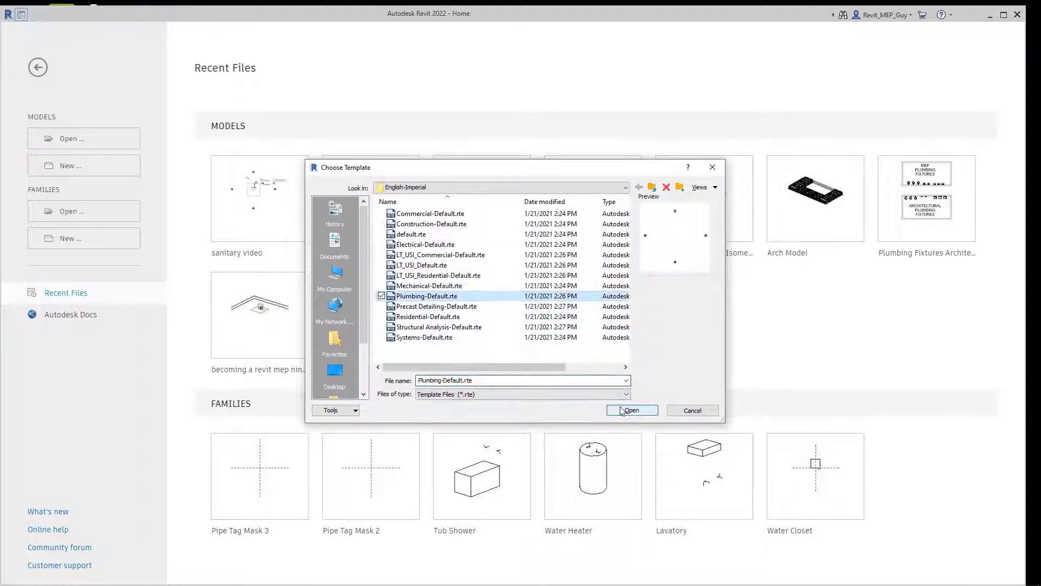
Confirm the new project and start a pipe of type PVC - DWV
left_click(485, 338)
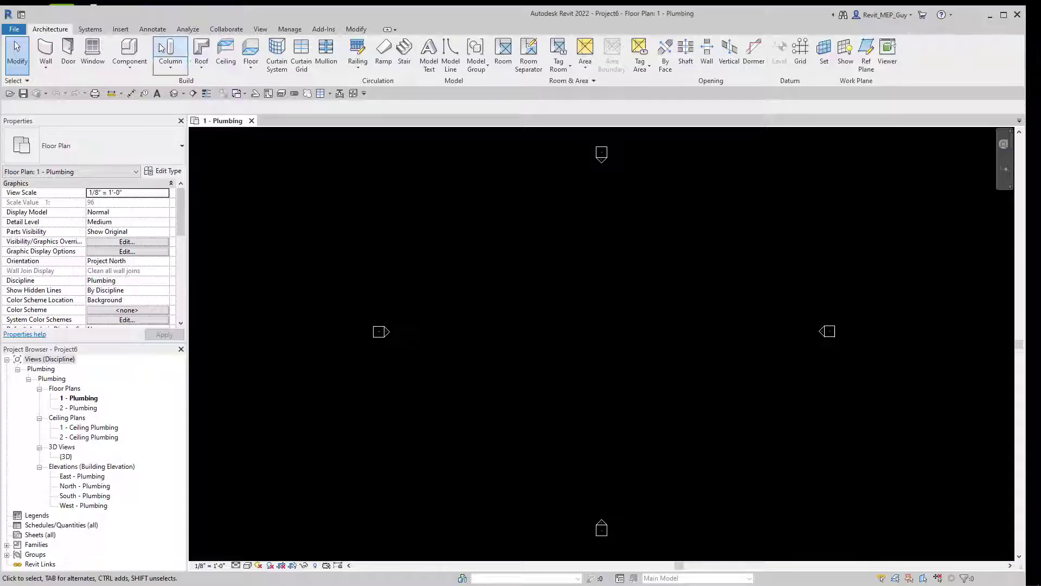
left_click(434, 60)
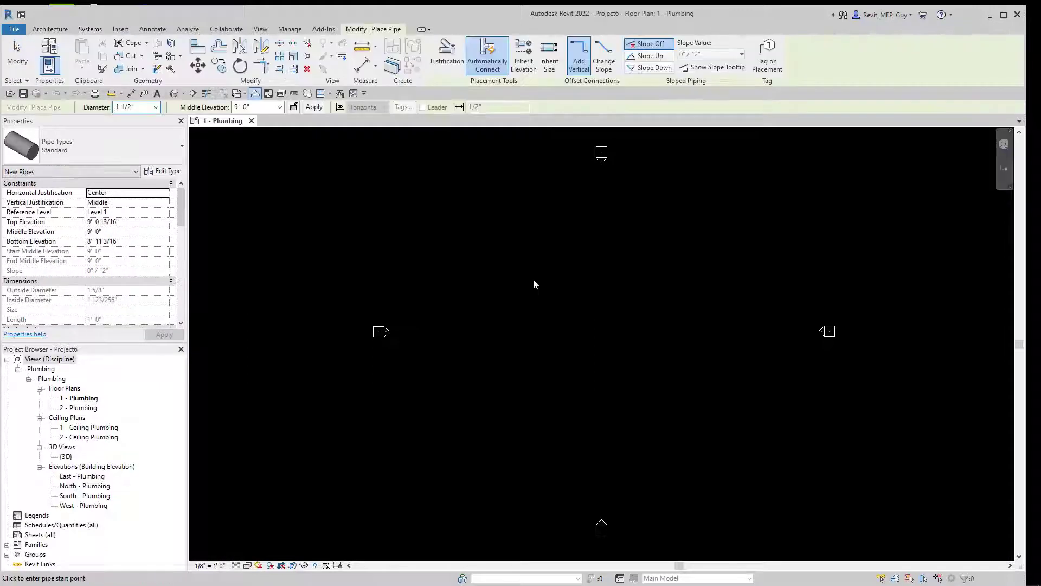
left_click(90, 145)
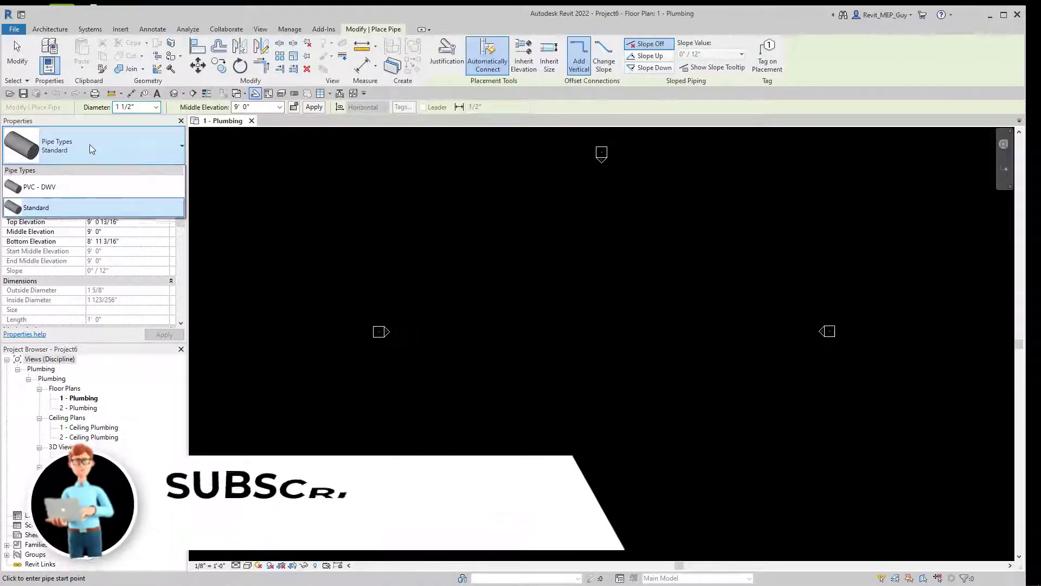
left_click(43, 186)
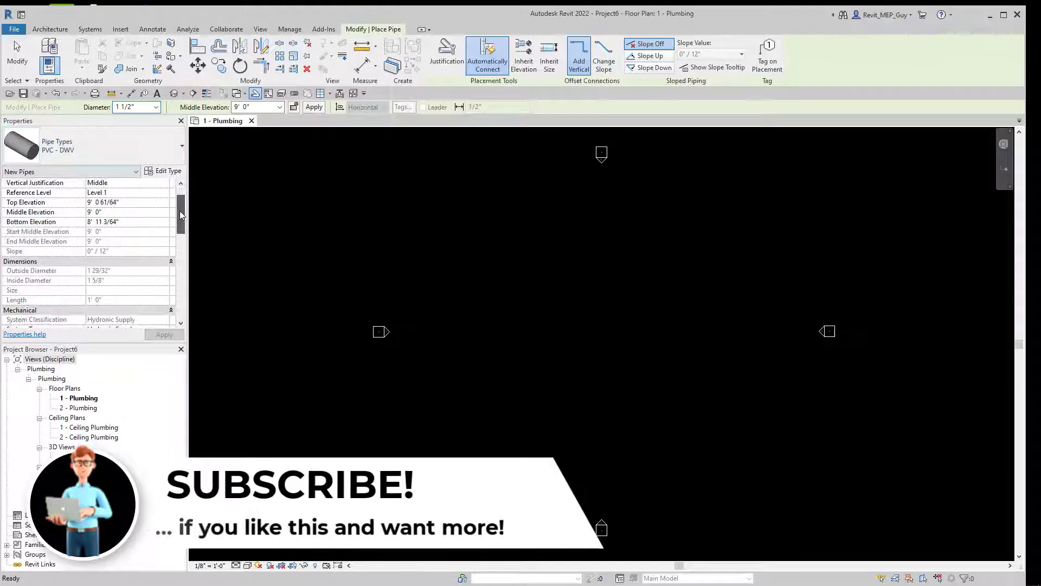
Set the pipe's system type to Sanitary and middle elevation to -2' 0"
left_click_drag(181, 214, 181, 230)
left_click(156, 260)
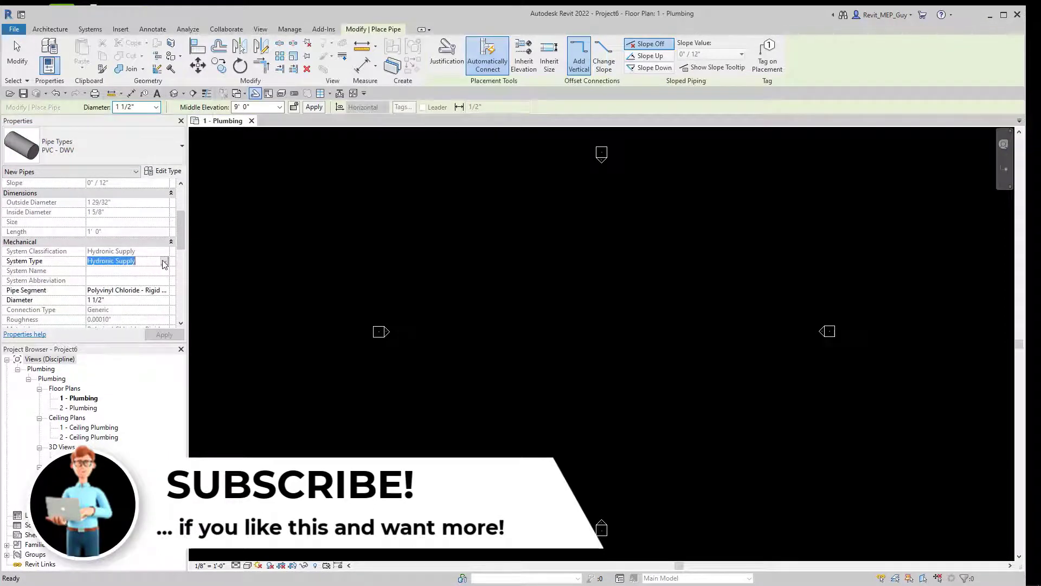
left_click(163, 261)
left_click(96, 302)
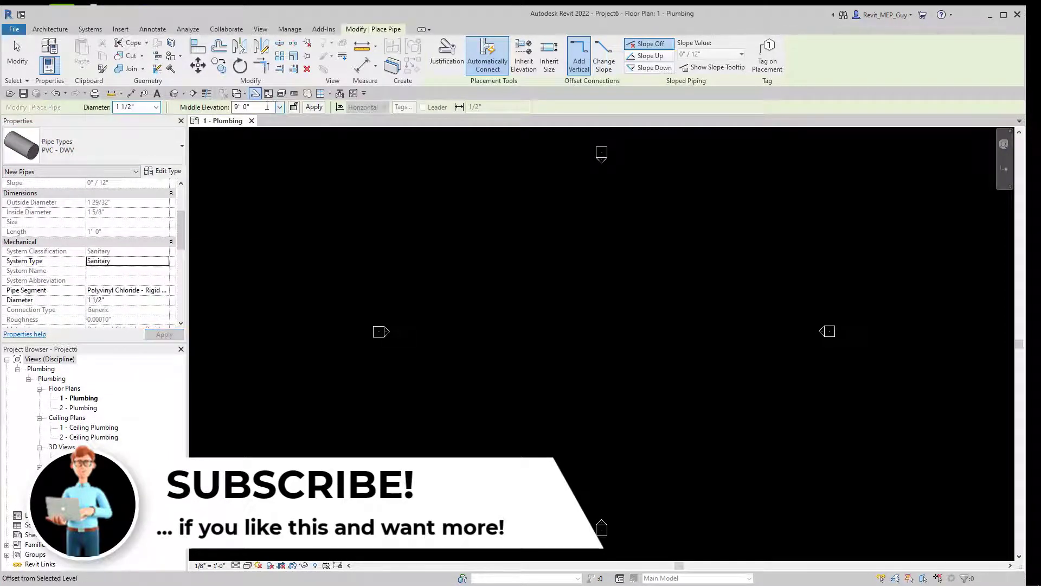
type("-2")
key("Return")
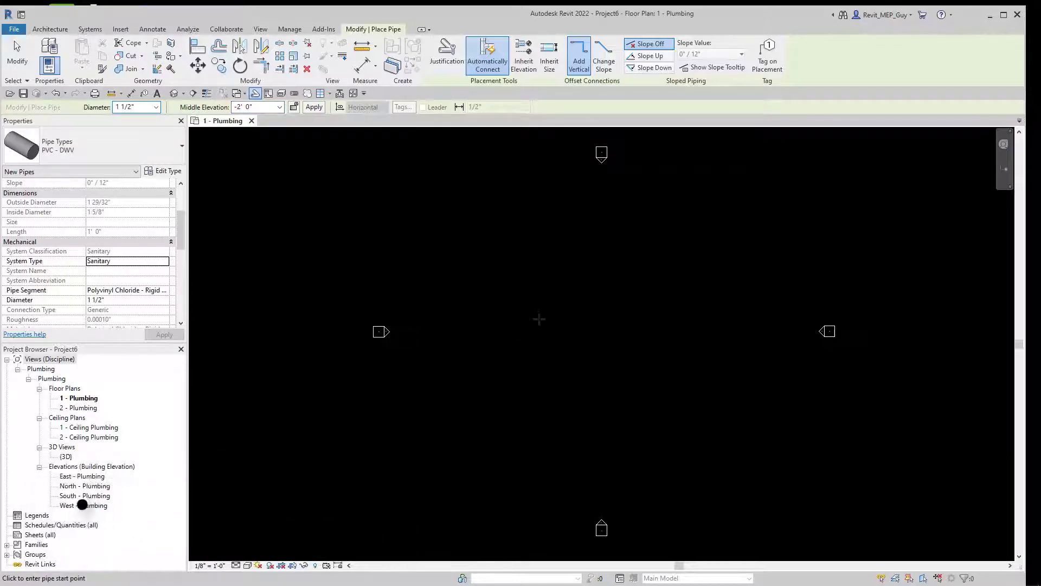
Draw a 15' 0" horizontal sanitary pipe between two points
left_click(548, 250)
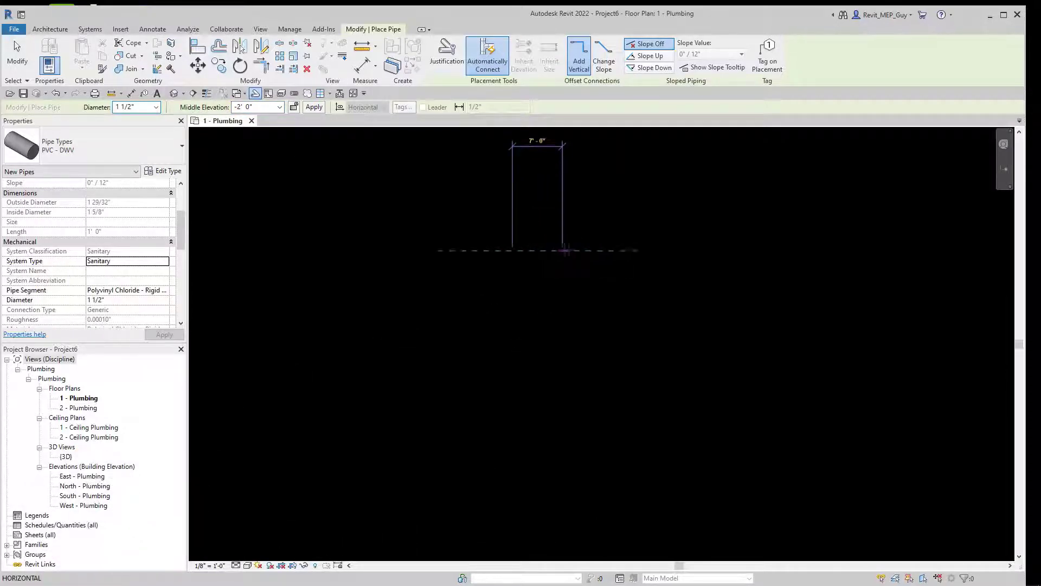
left_click(585, 250)
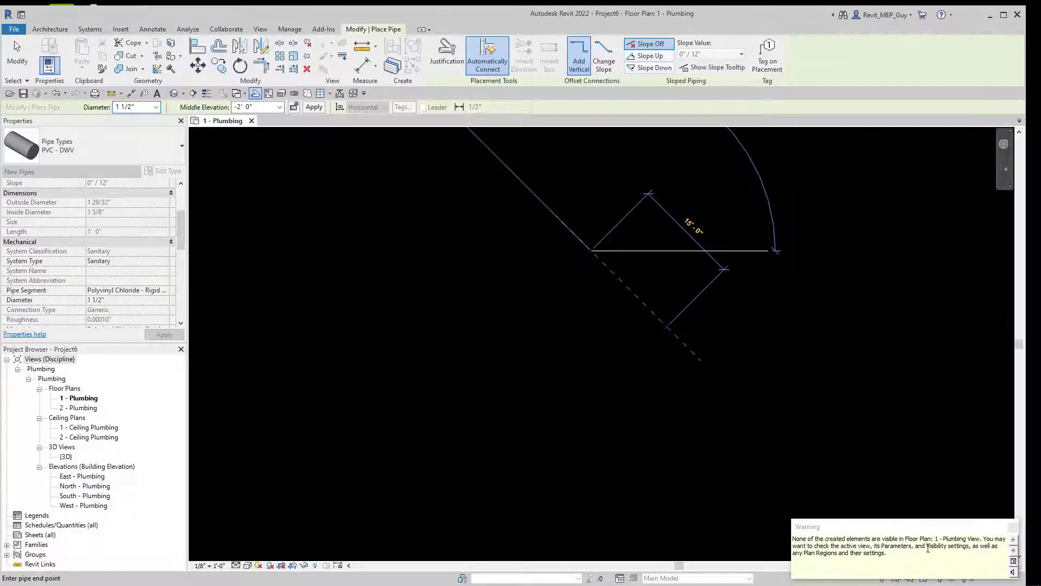
key("Escape")
key("Escape")
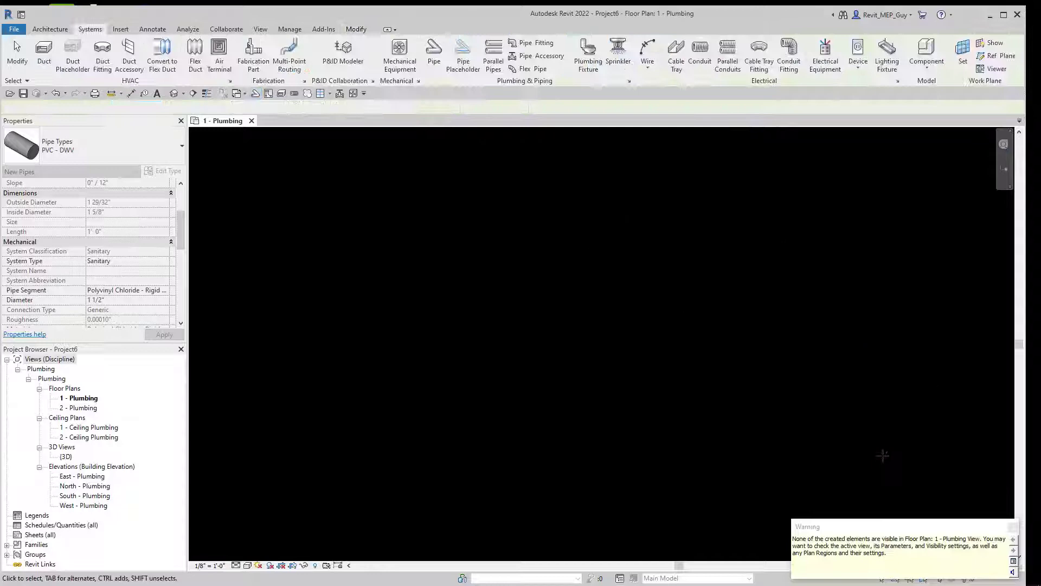
Set the plan's view range Bottom and View Depth Level to Unlimited
scroll(123, 233, "down", 5)
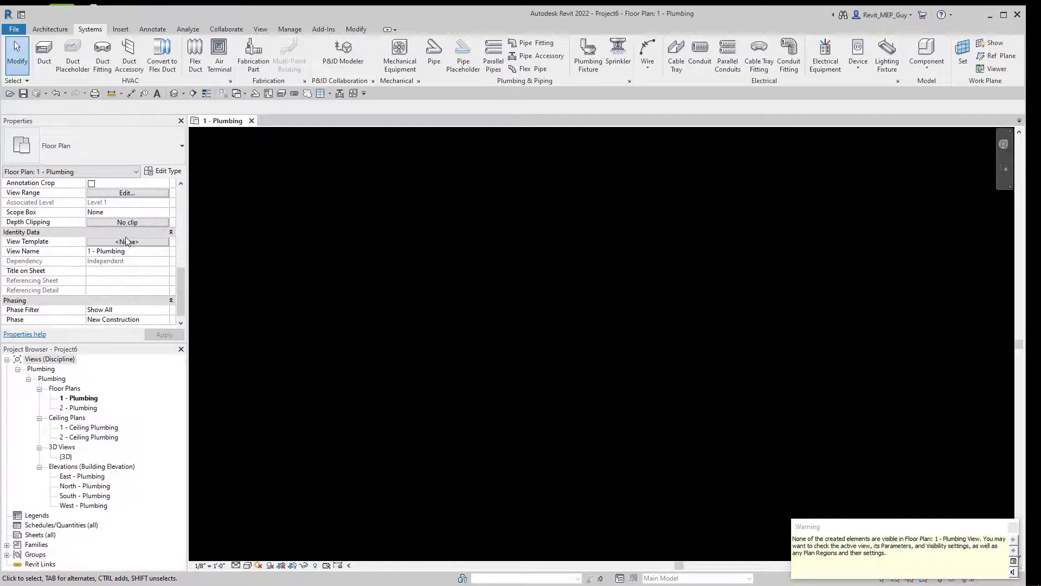
left_click(127, 192)
left_click(820, 203)
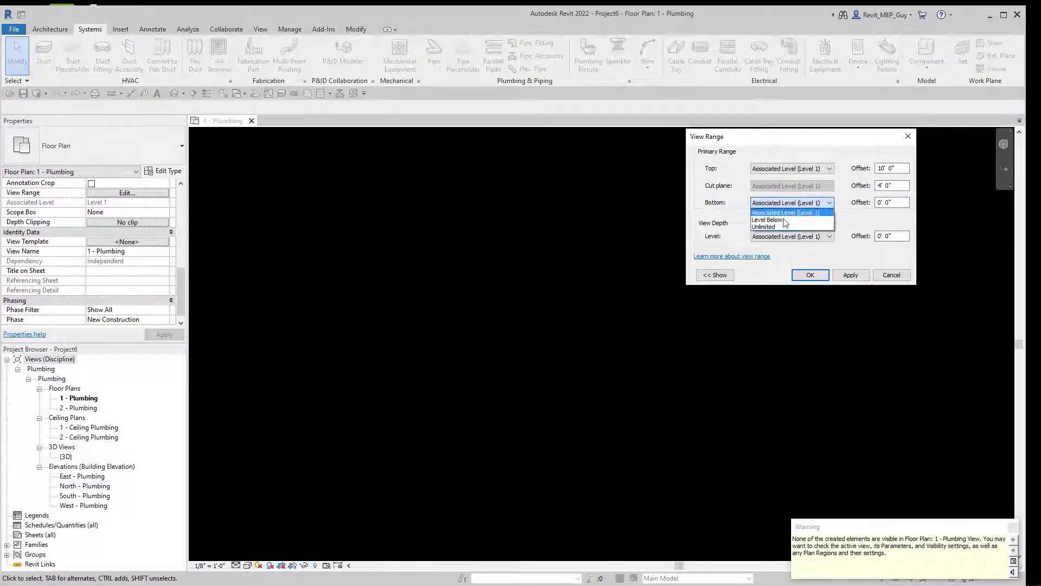
left_click(765, 227)
left_click(797, 236)
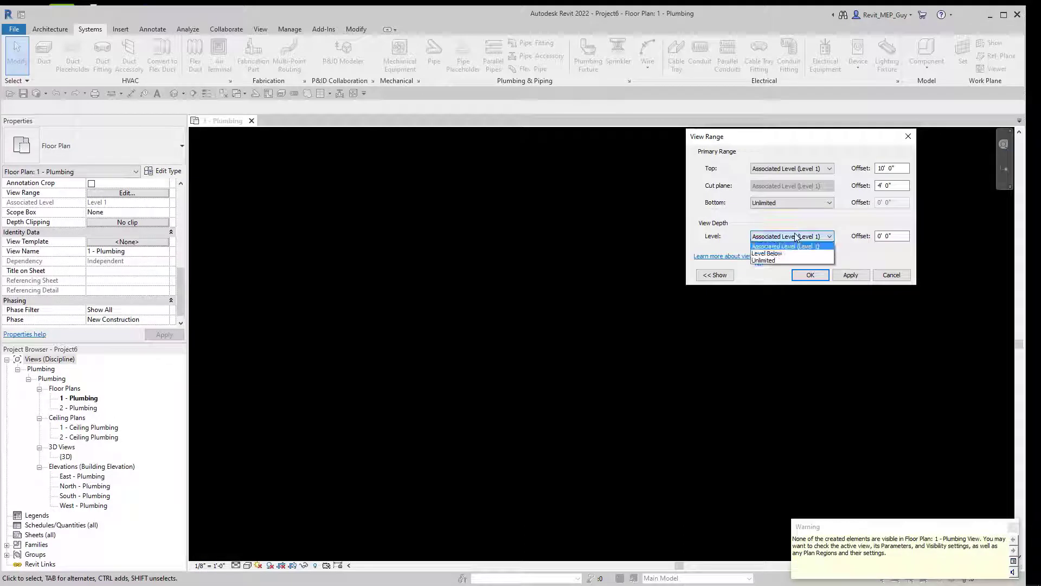
left_click(777, 260)
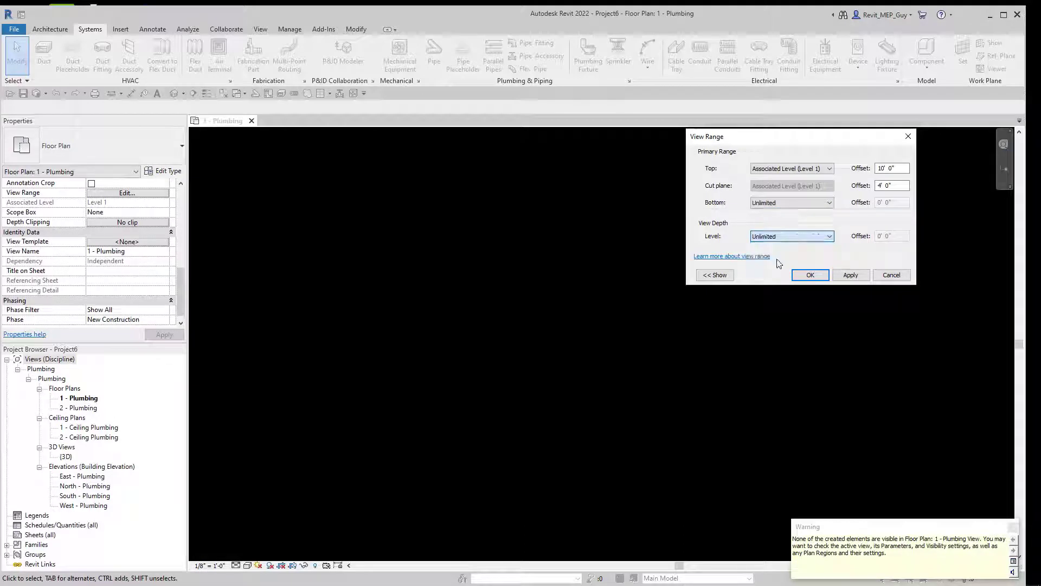
left_click(810, 275)
Continue the pipe from its end grip: right, down, then a 45° angled segment
scroll(553, 218, "up", 5)
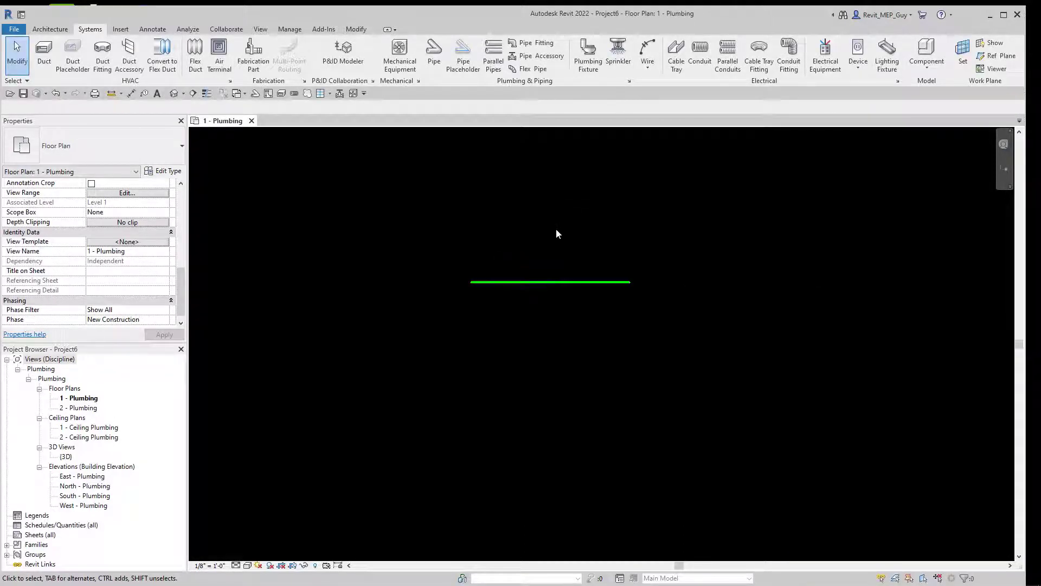
left_click(629, 320)
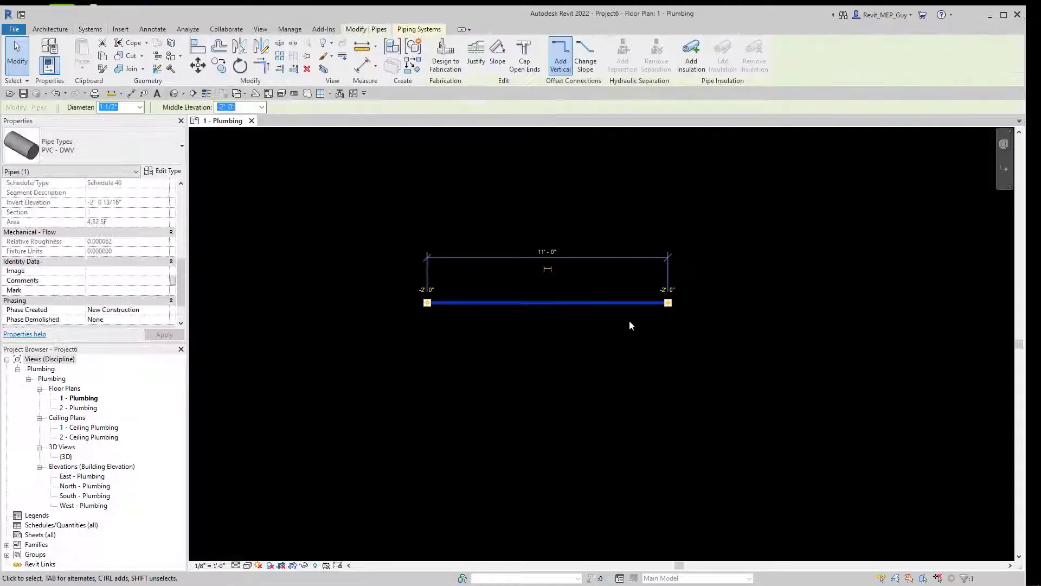
right_click(667, 305)
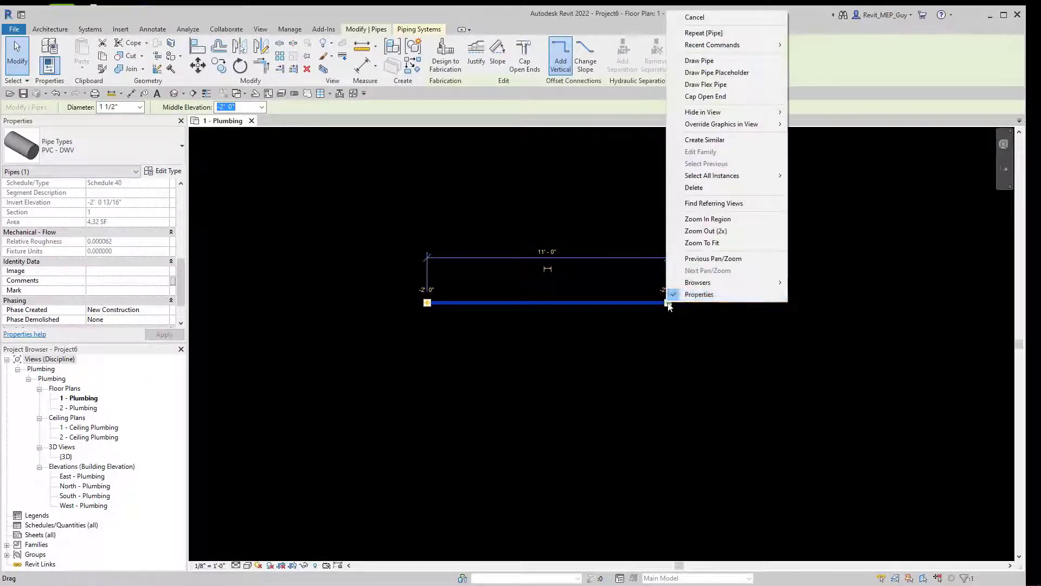
left_click(712, 64)
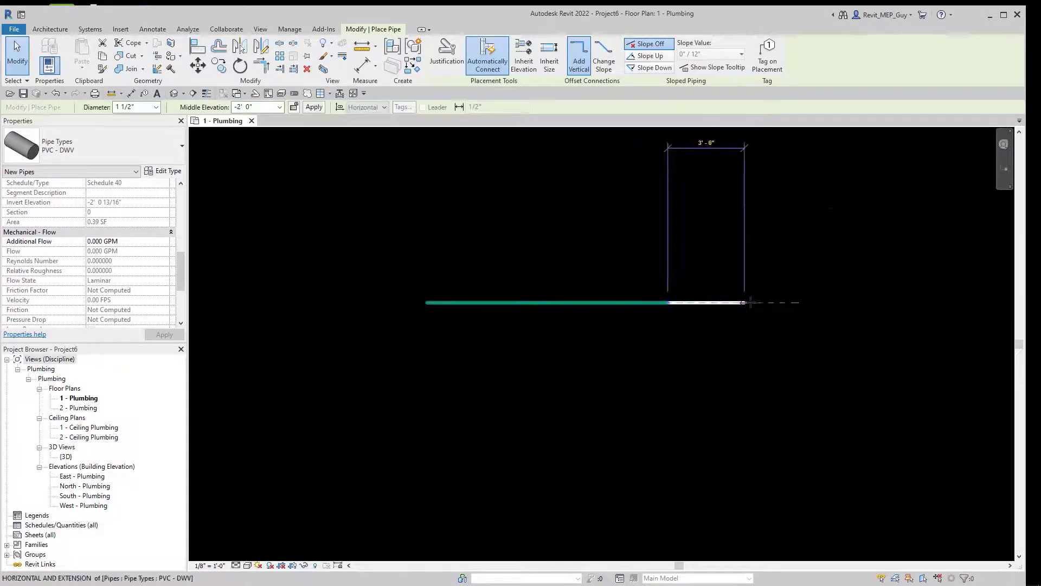
left_click(763, 303)
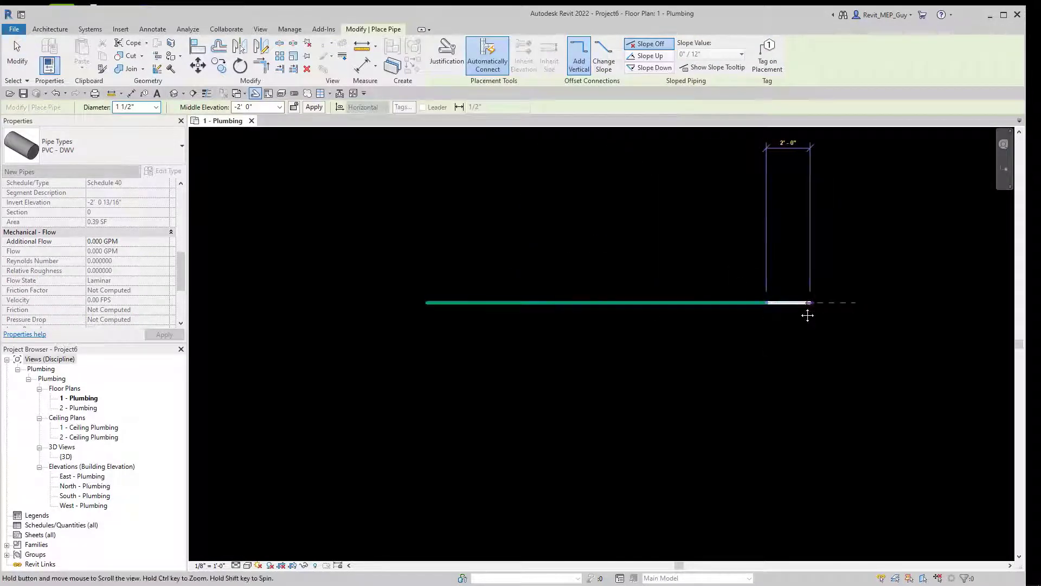
middle_click_drag(807, 309, 620, 258)
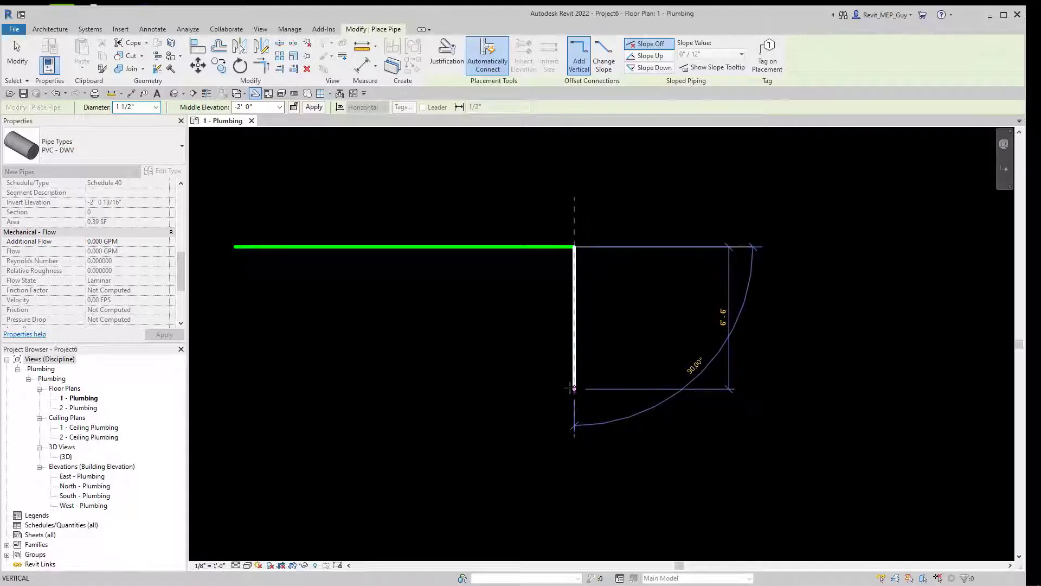
left_click(574, 387)
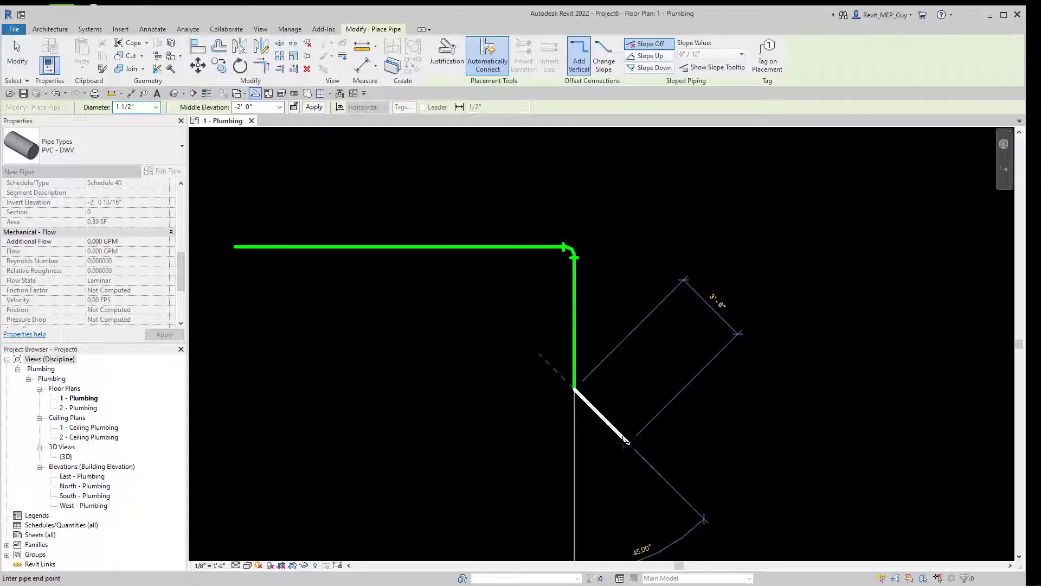
left_click(627, 443)
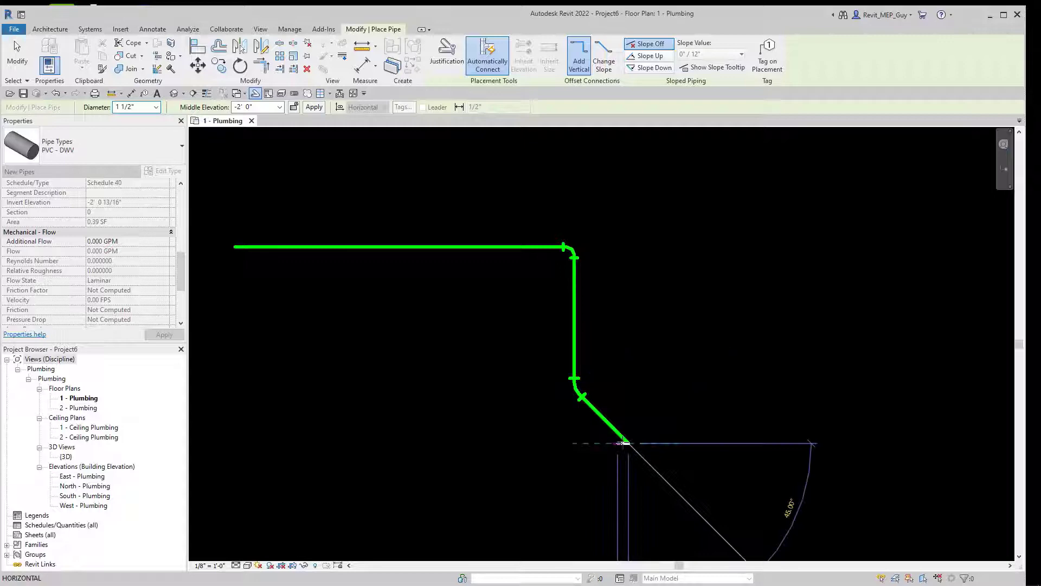
Add a horizontal segment and continue the bottom run at -2' 0" middle elevation
left_click(726, 443)
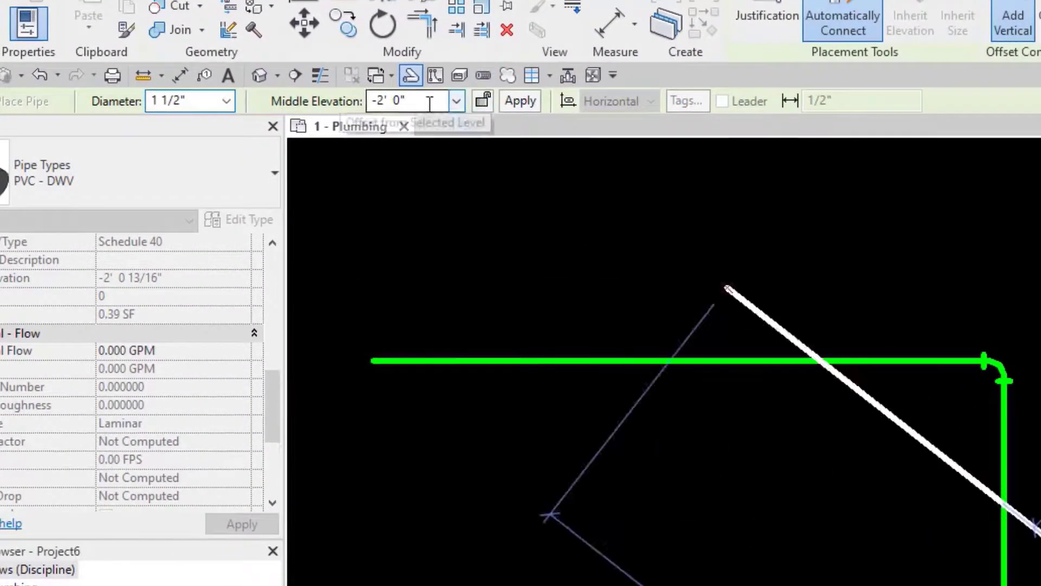
left_click(423, 102)
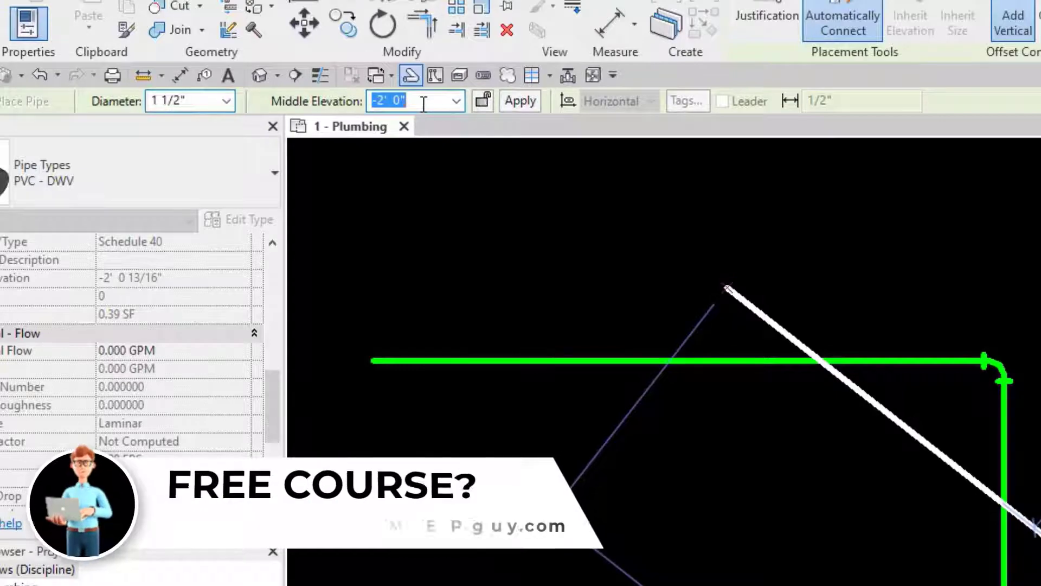
type("-4")
key("Return")
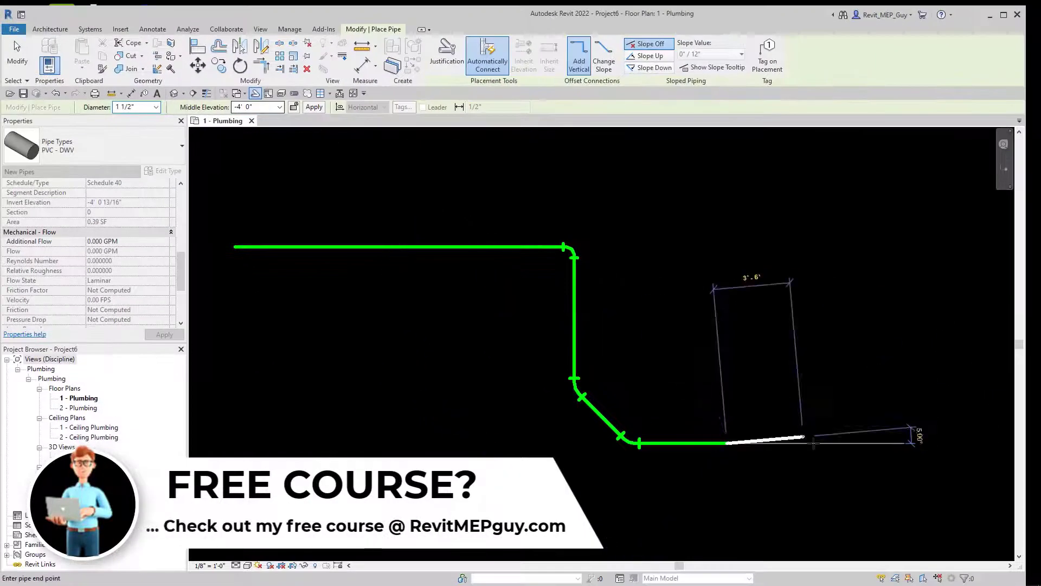
left_click(280, 107)
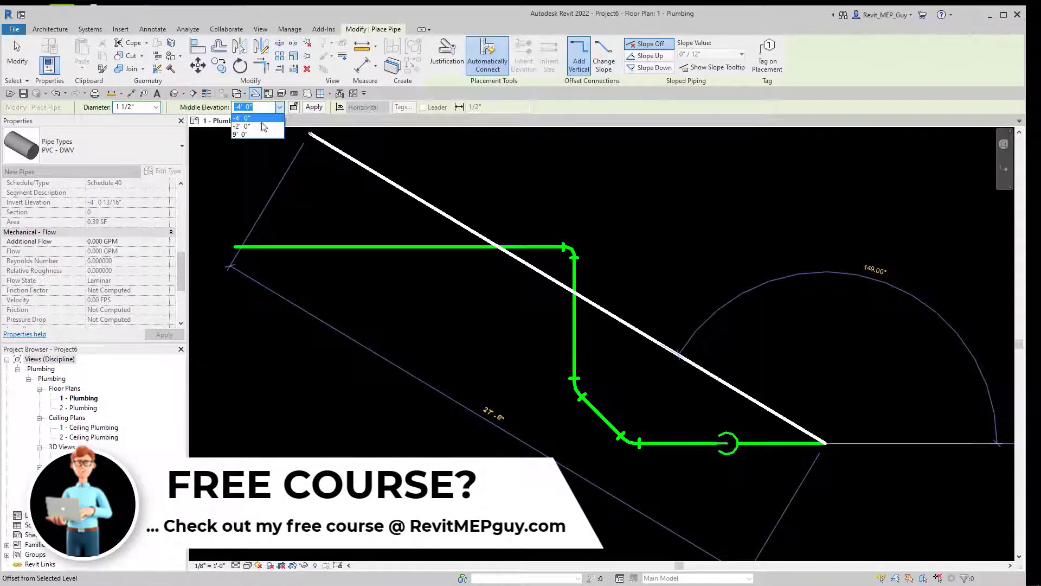
left_click(264, 127)
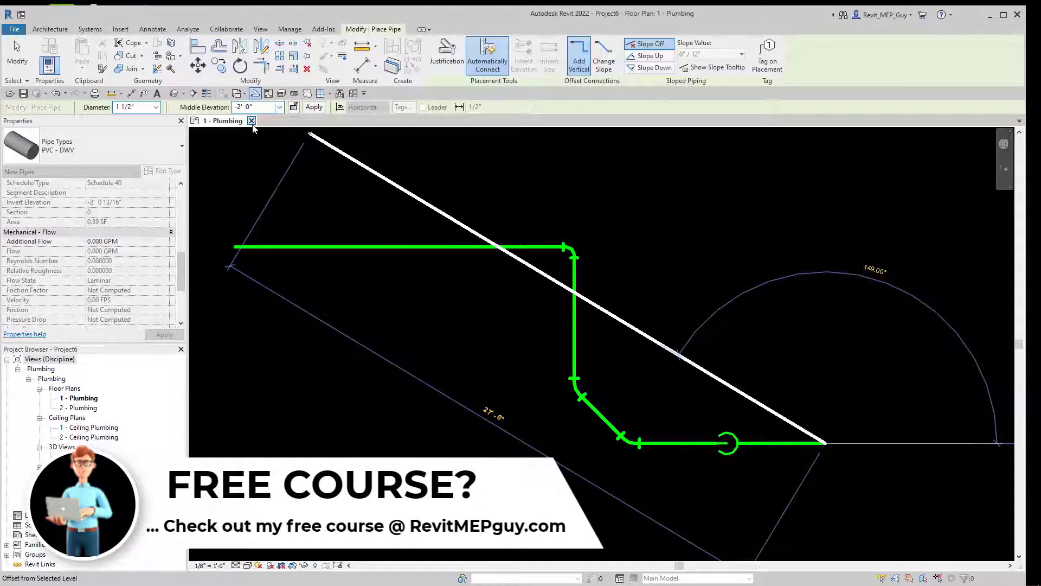
left_click(924, 443)
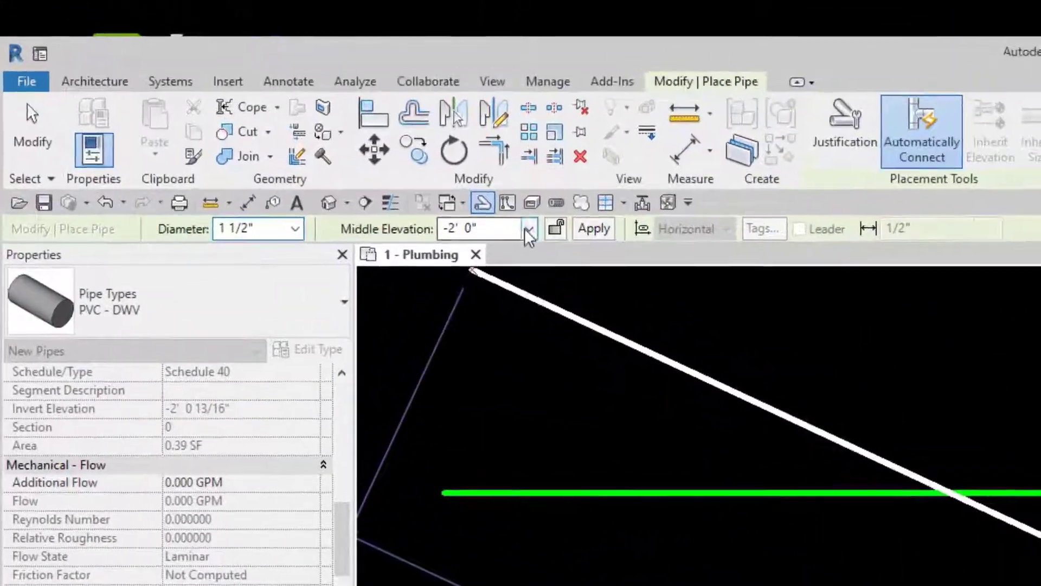
End the run with a vertical riser up to 0' 0" middle elevation
left_click(268, 107)
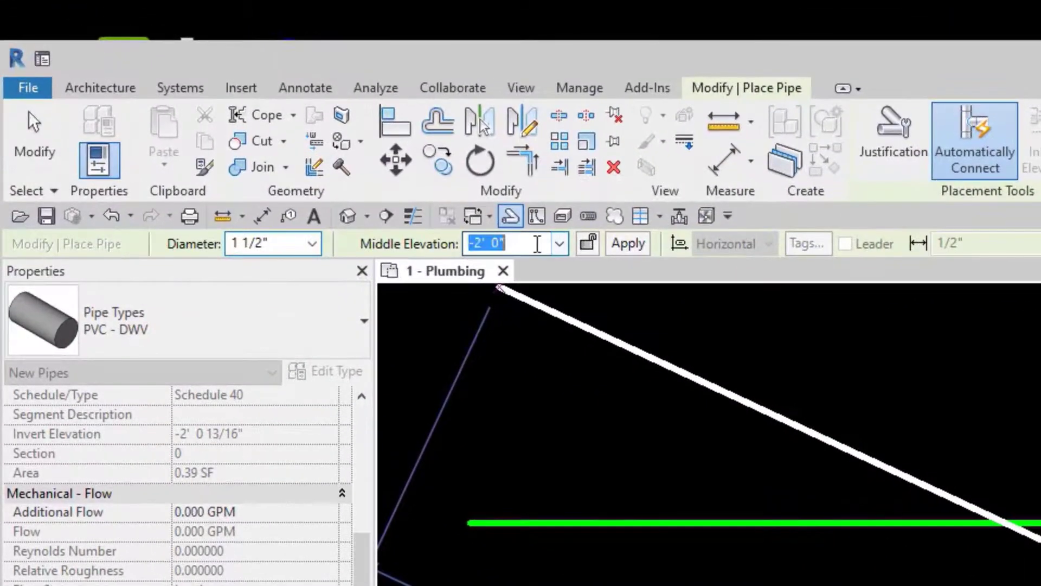
type("0")
key("Return")
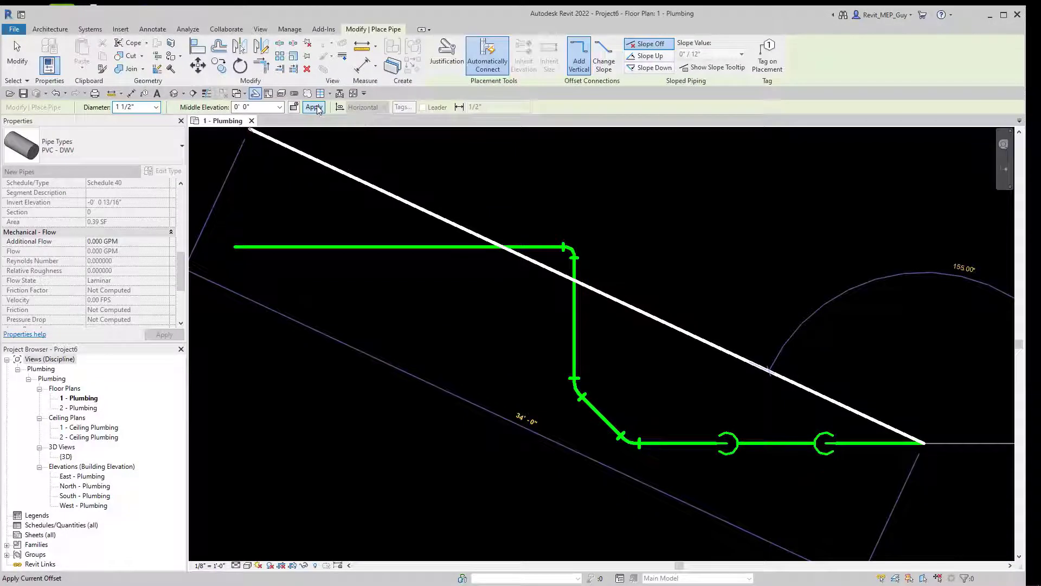
left_click(314, 107)
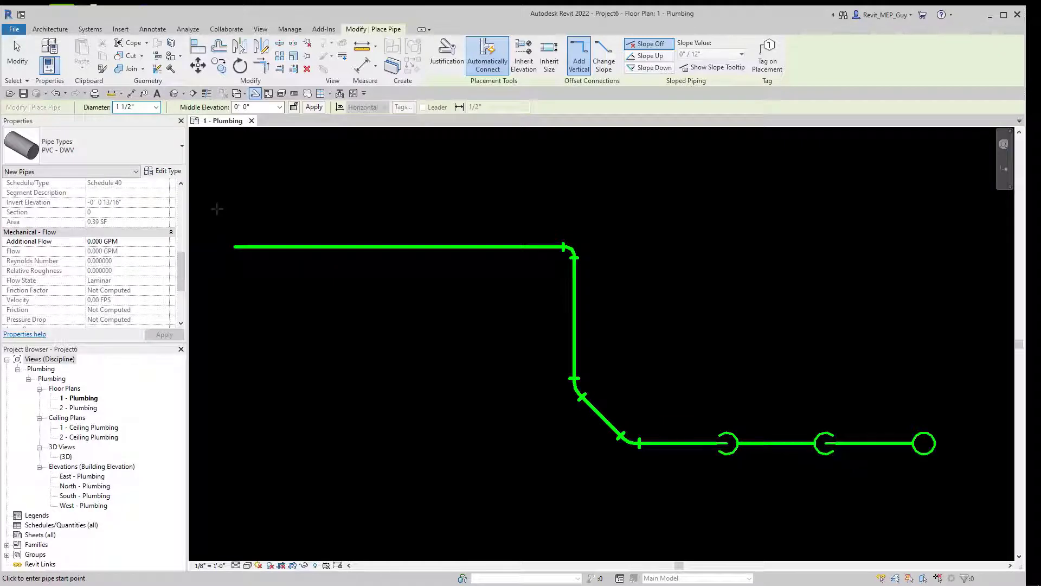
Select the whole pipe run and open a 3D section-box view around it
key("Escape")
left_click_drag(214, 196, 950, 487)
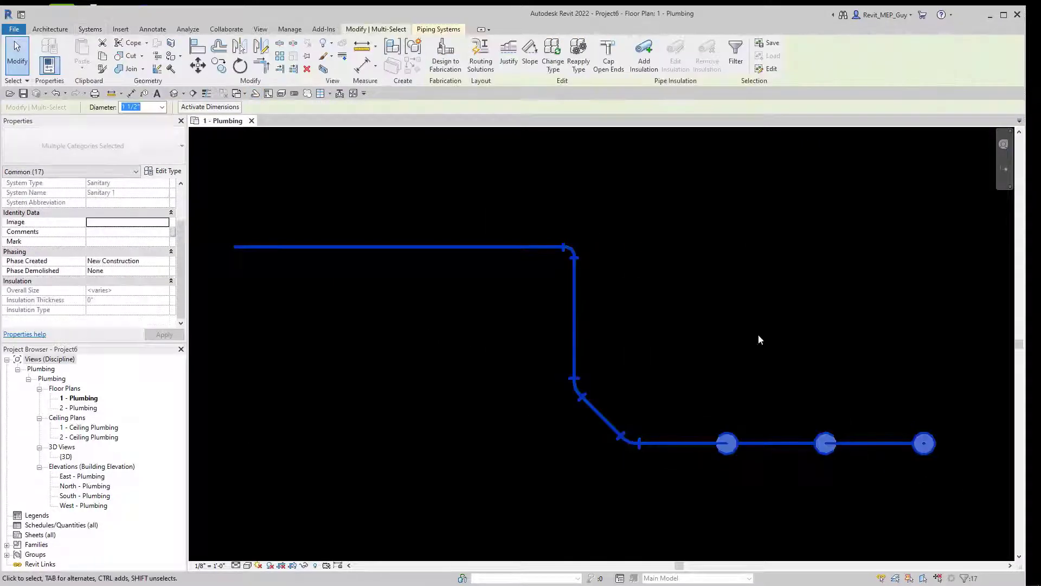
left_click(323, 70)
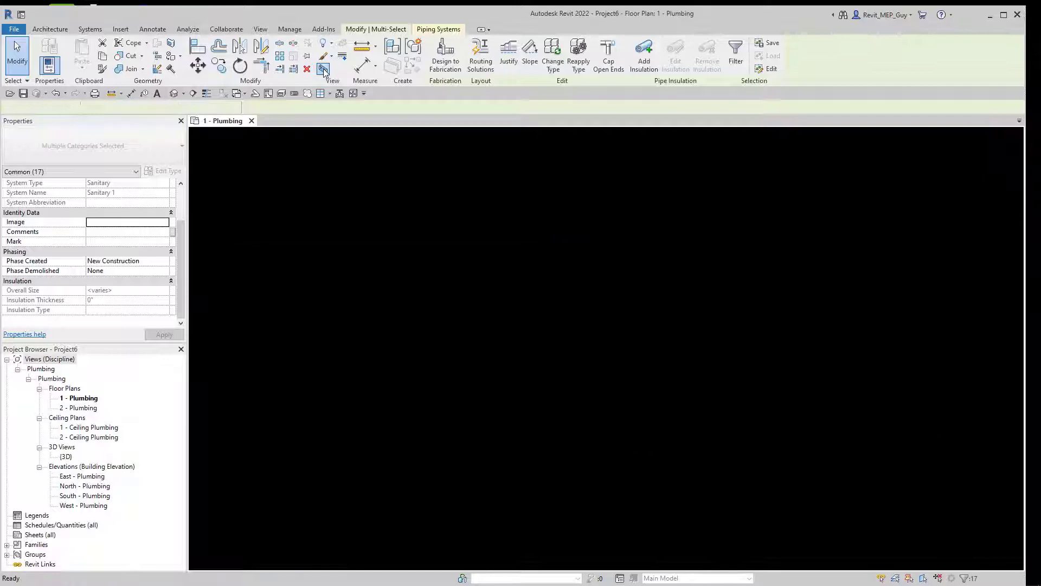
Set the 3D view to Fine detail level and toggle Thin Lines
left_click(691, 437)
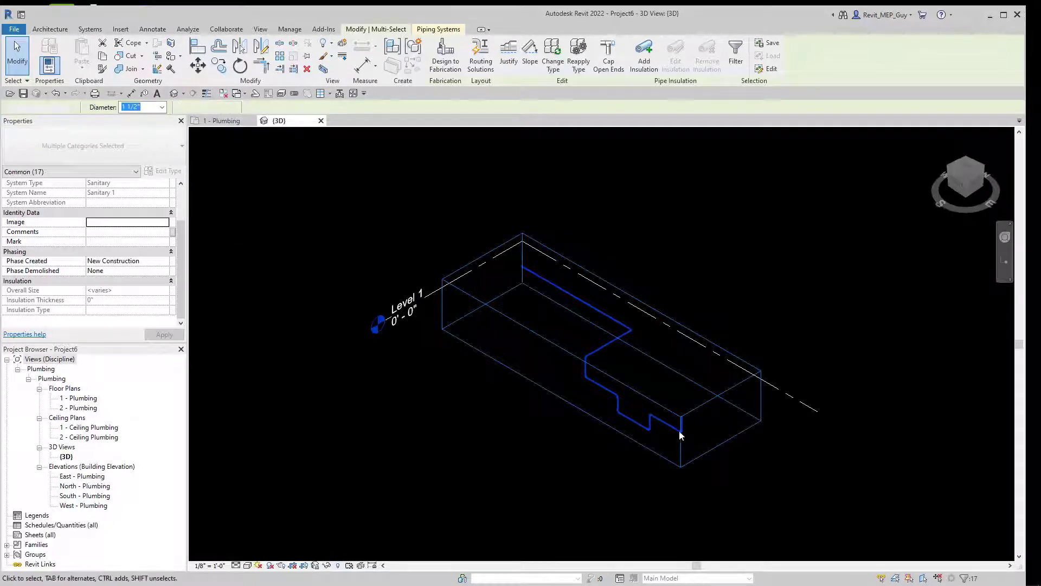
scroll(659, 389, "up", 3)
scroll(659, 388, "up", 2)
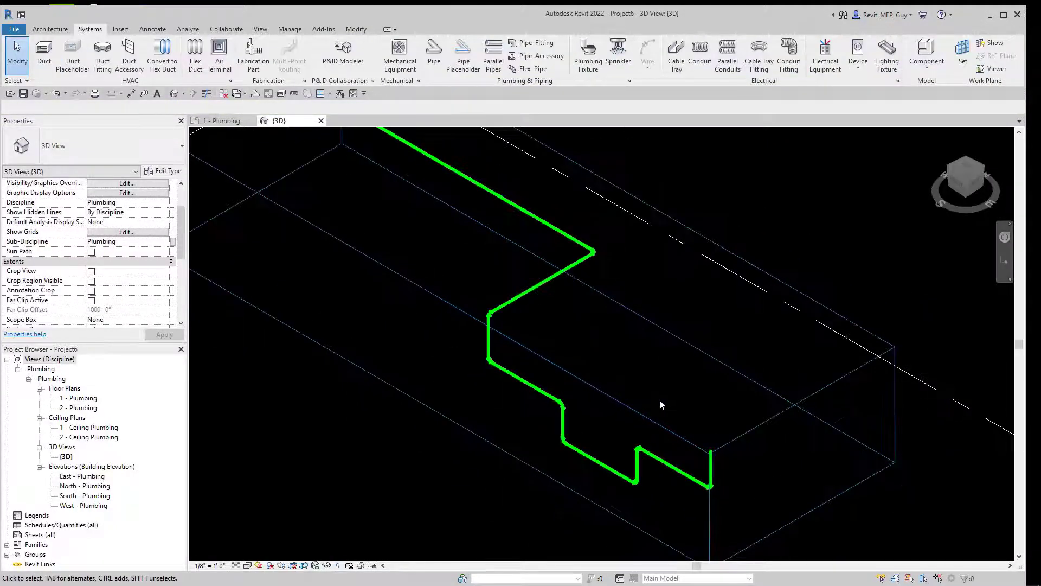
left_click(236, 565)
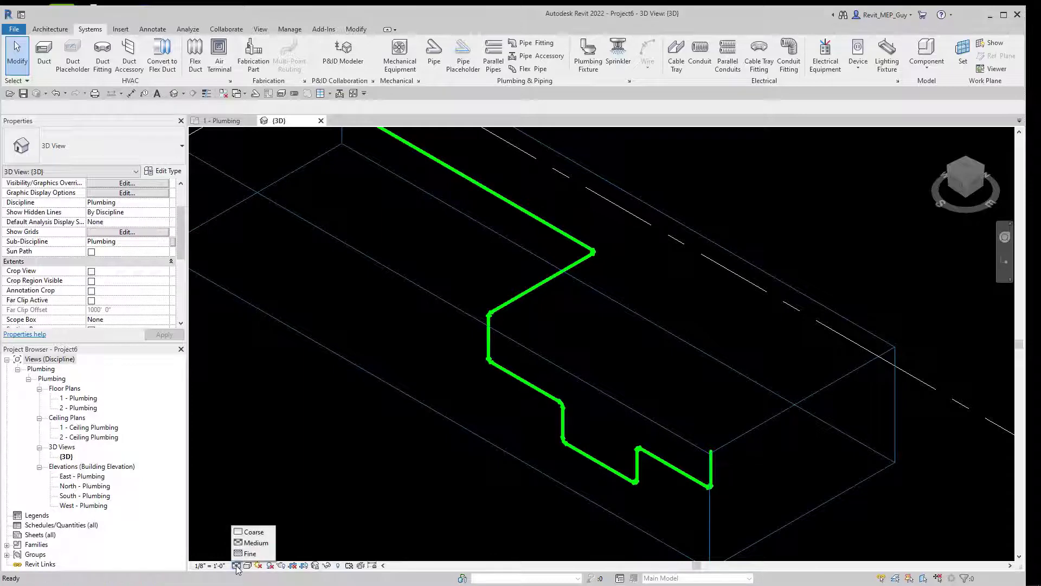
left_click(250, 553)
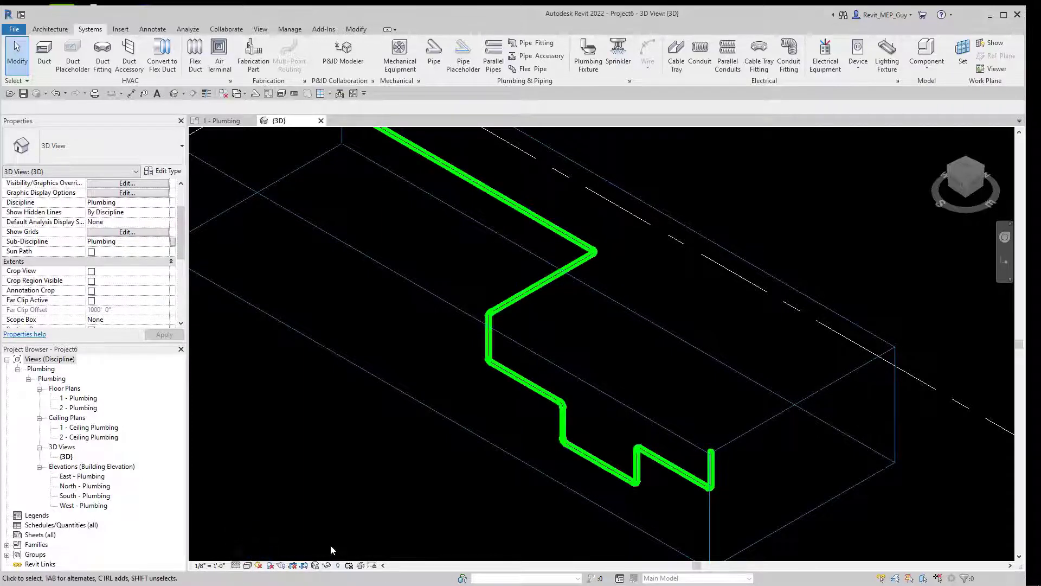
scroll(620, 458, "up", 1)
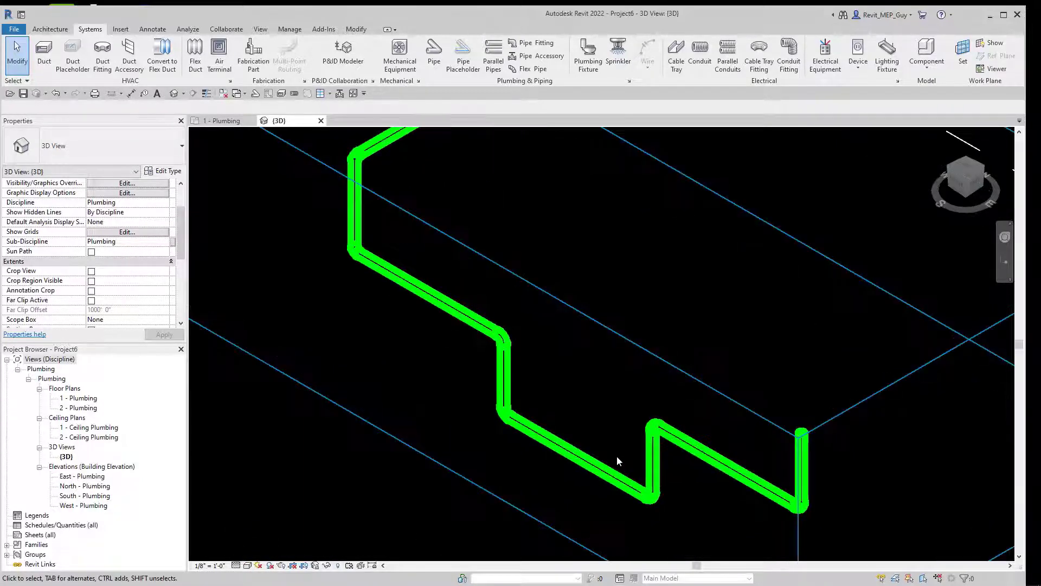
left_click(206, 94)
Select a single pipe segment to check its size, then deselect it
scroll(627, 462, "up", 2)
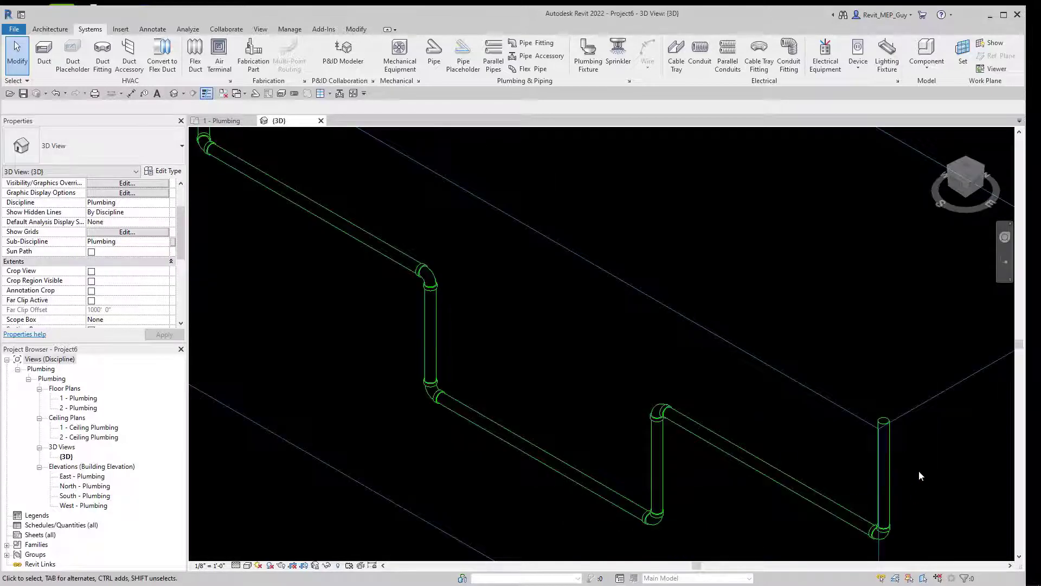
left_click(554, 468)
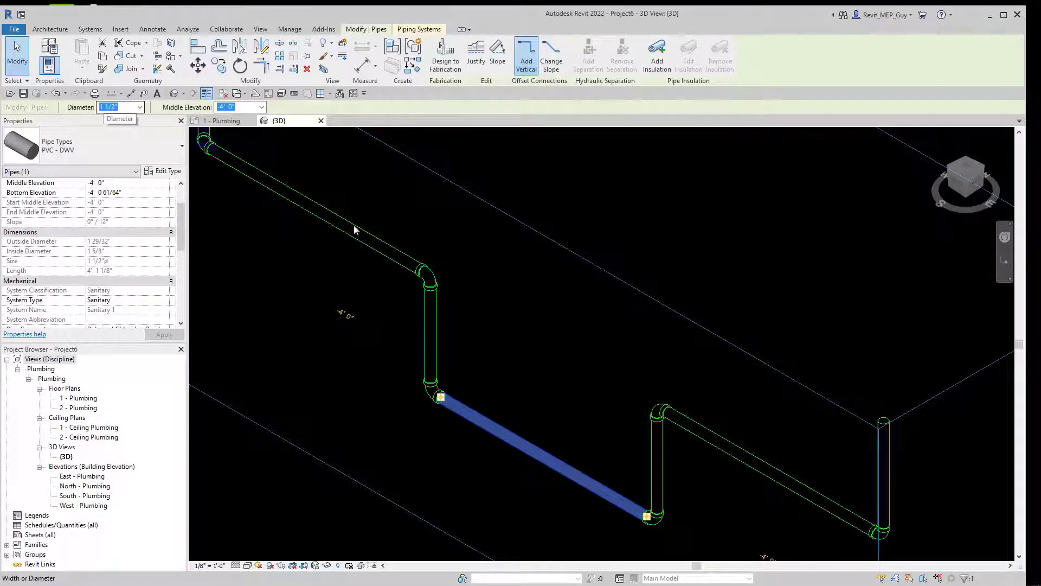
left_click(521, 375)
Select the entire pipe network with Tab and set its diameter to 4"
scroll(554, 408, "down", 4)
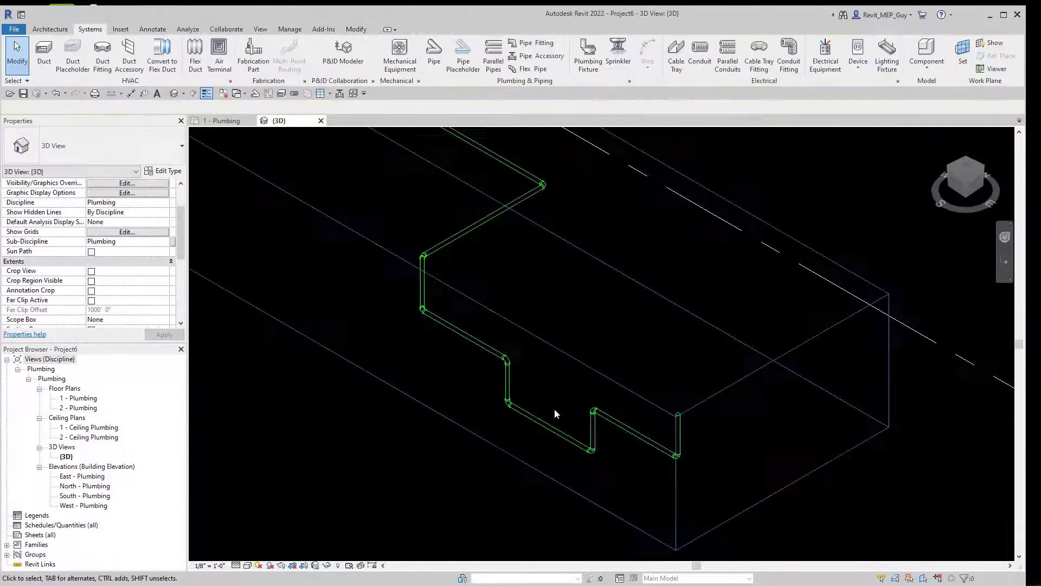
scroll(558, 415, "down", 1)
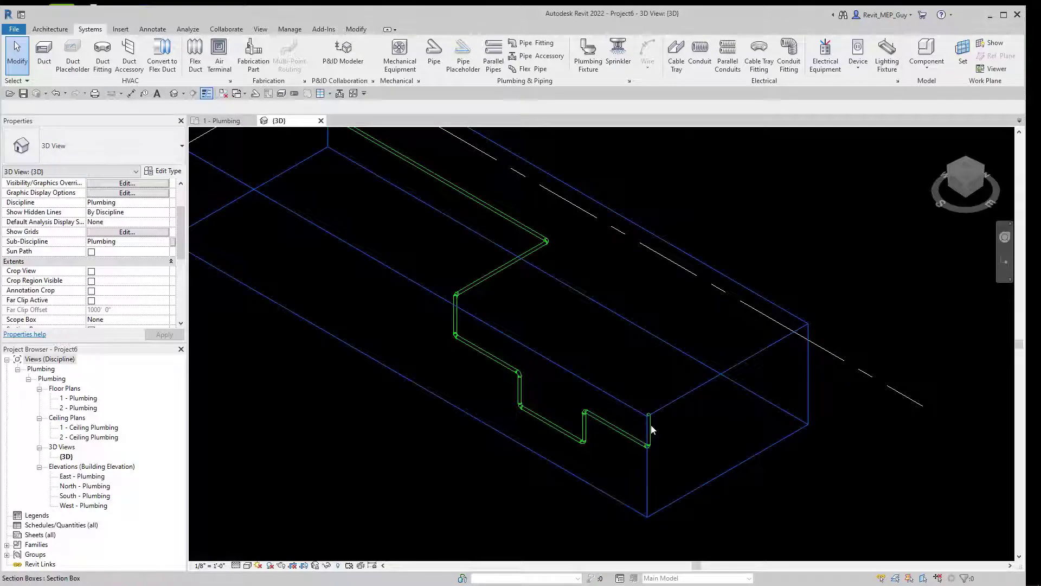
scroll(662, 441, "up", 4)
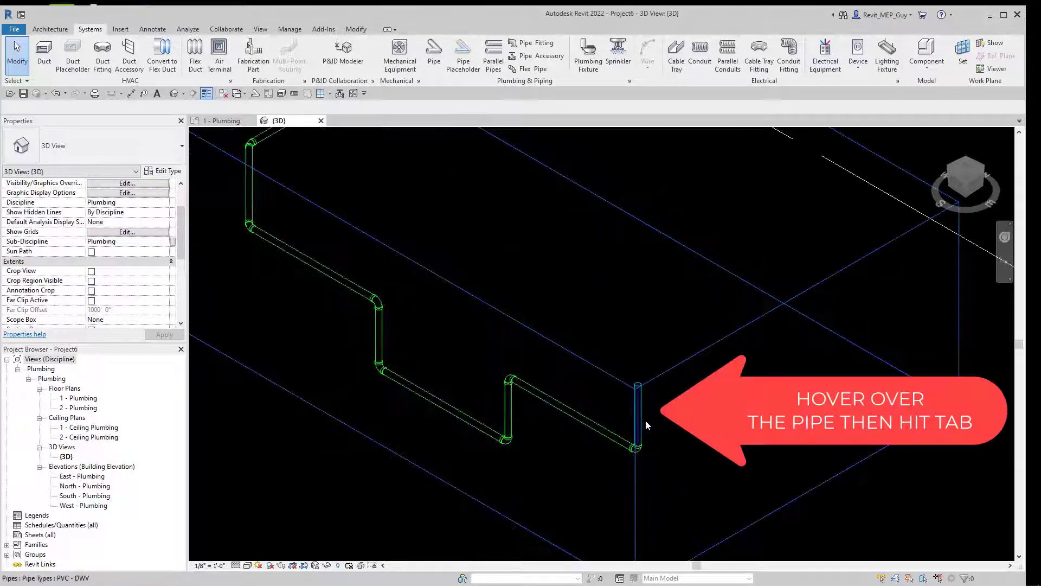
key("Tab")
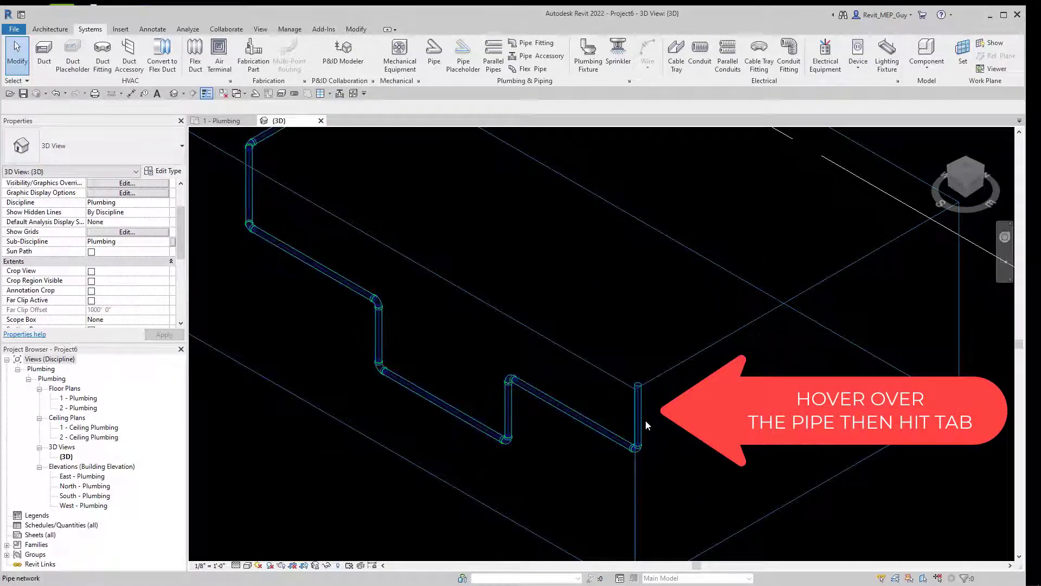
left_click(677, 477)
scroll(675, 495, "down", 2)
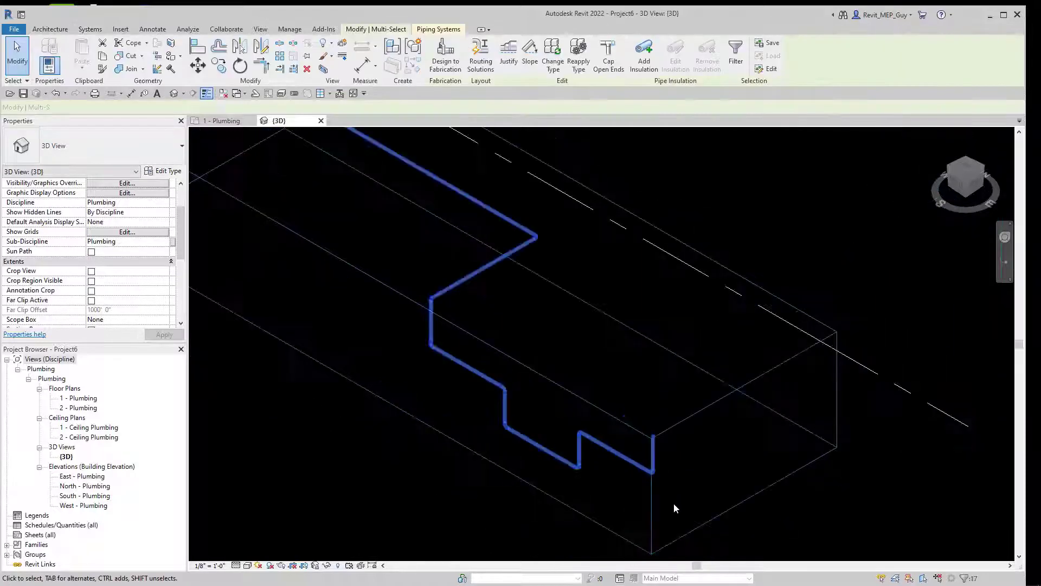
left_click(162, 107)
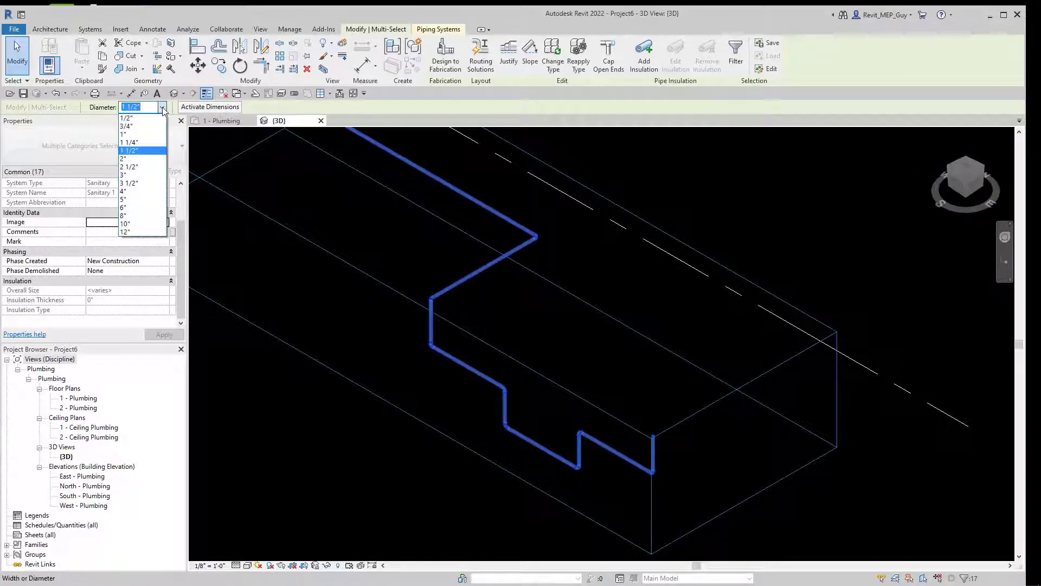
left_click(140, 187)
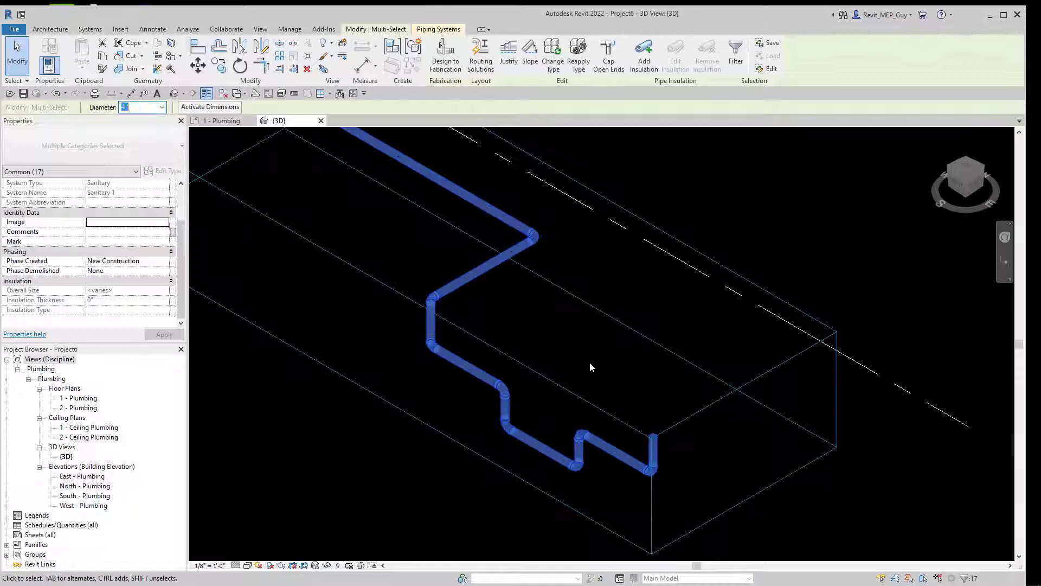
left_click(273, 145)
In the 1 - Plumbing plan with thin lines off, start a pipe matching the 4" main
left_click(221, 120)
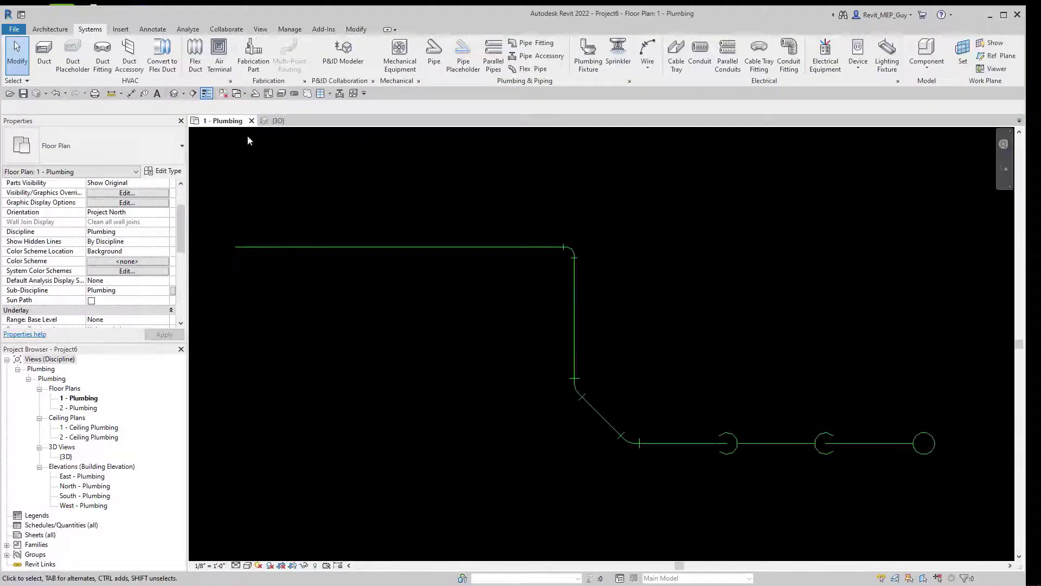
left_click(206, 95)
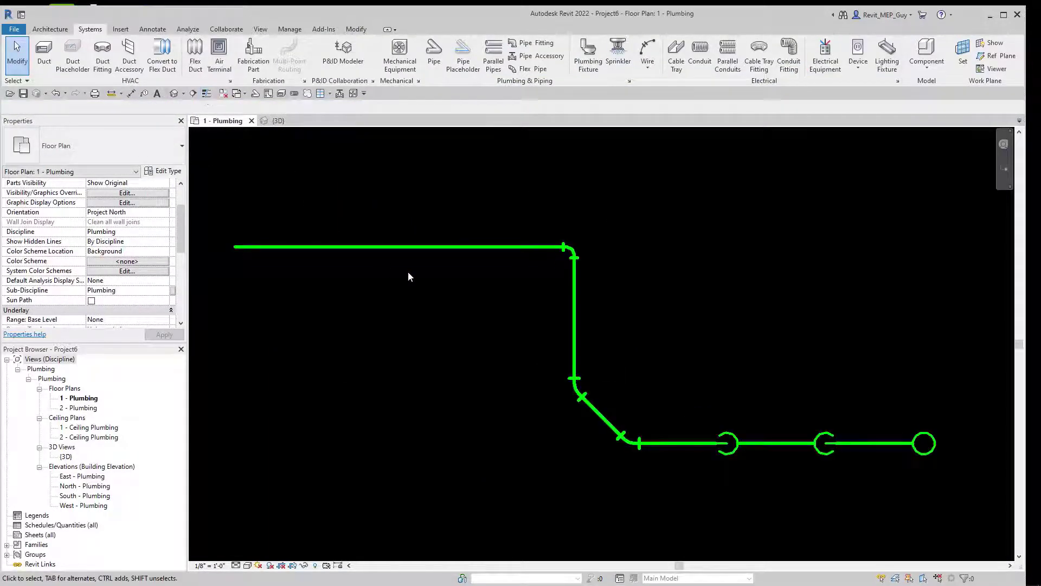
left_click(333, 248)
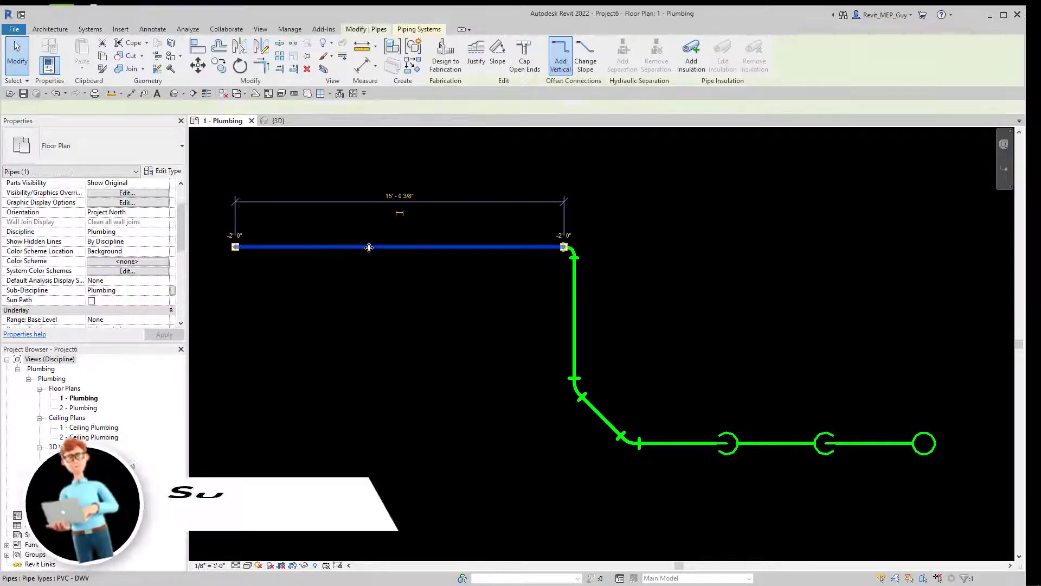
right_click(369, 248)
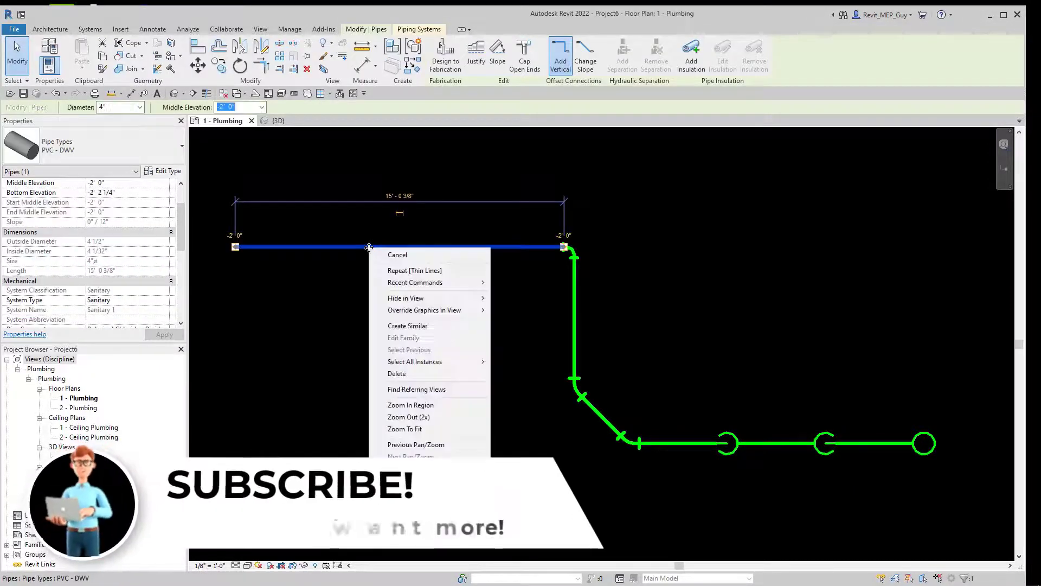
left_click(411, 328)
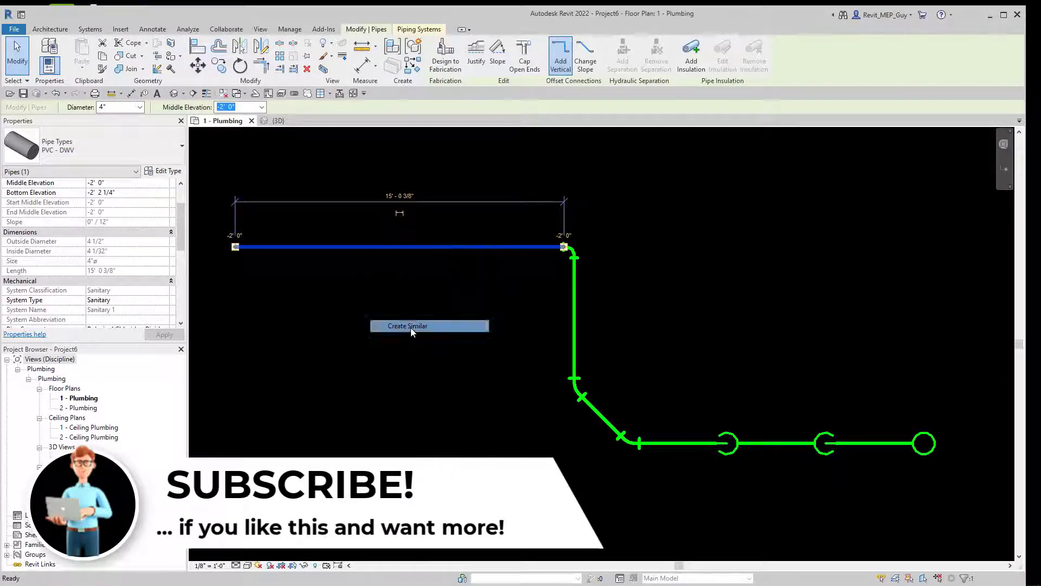
Draw two vertical 4" branches up to the main, each joined with a tee
left_click(308, 369)
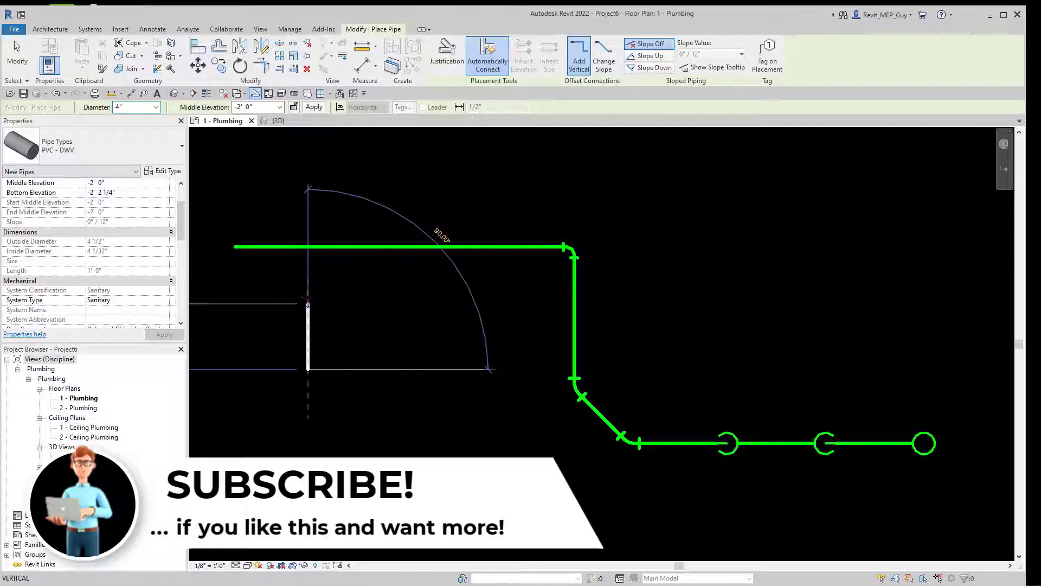
left_click(308, 247)
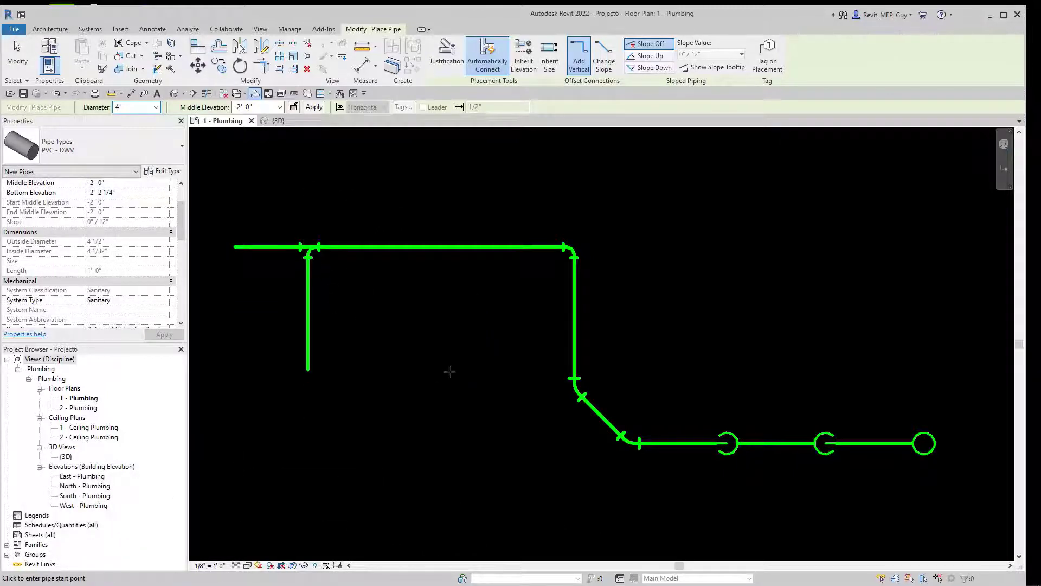
left_click(454, 335)
left_click(454, 248)
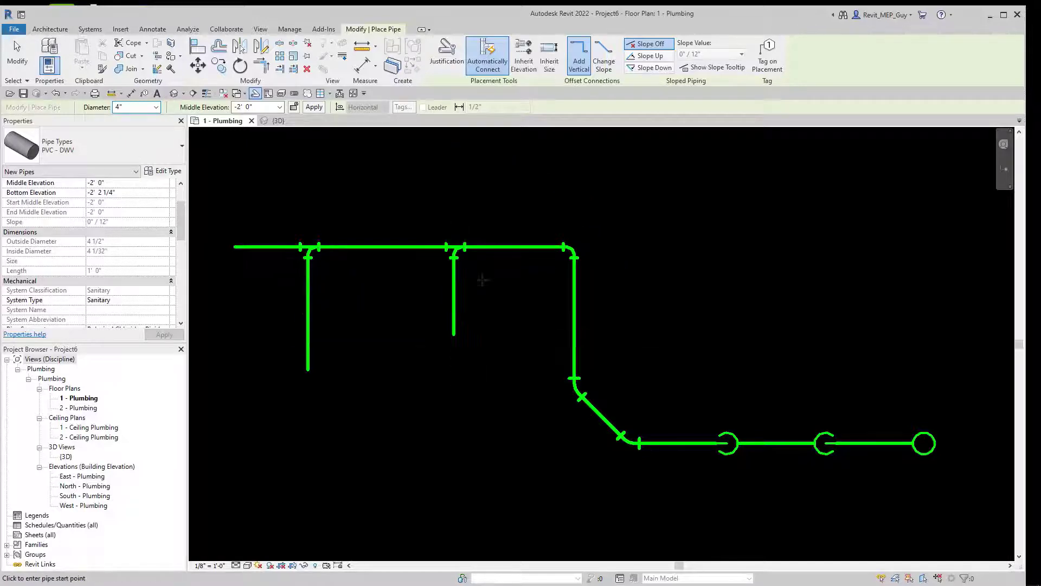
key("Escape")
key("Escape")
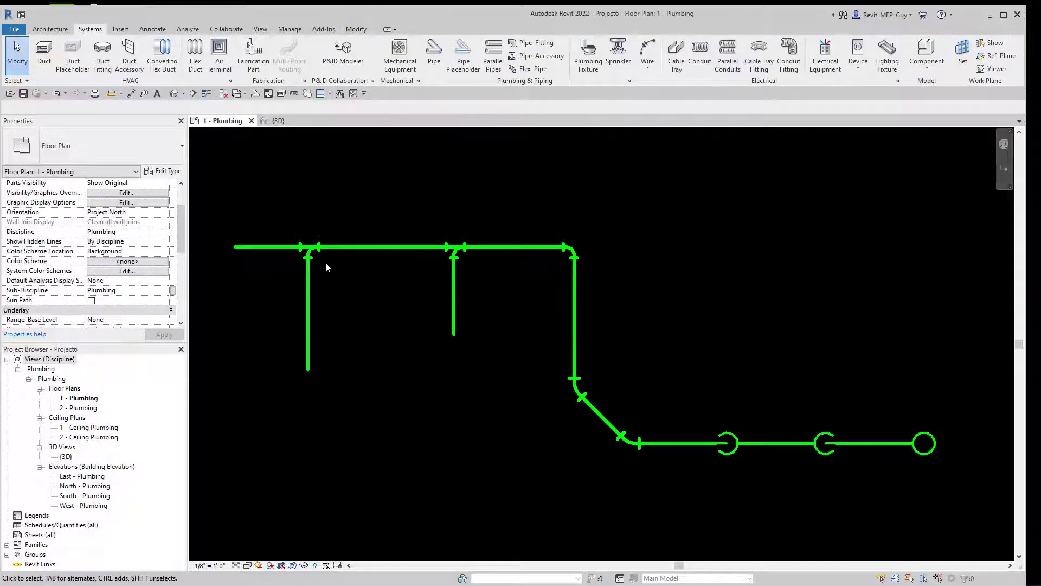
Flip the left and middle branch tees to face the other way
scroll(321, 264, "up", 4)
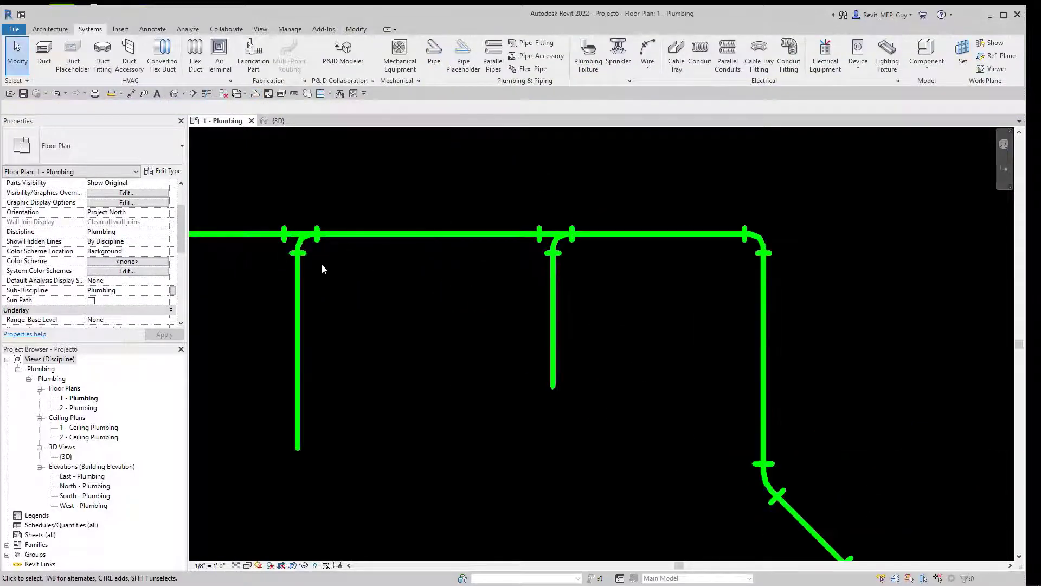
left_click(304, 241)
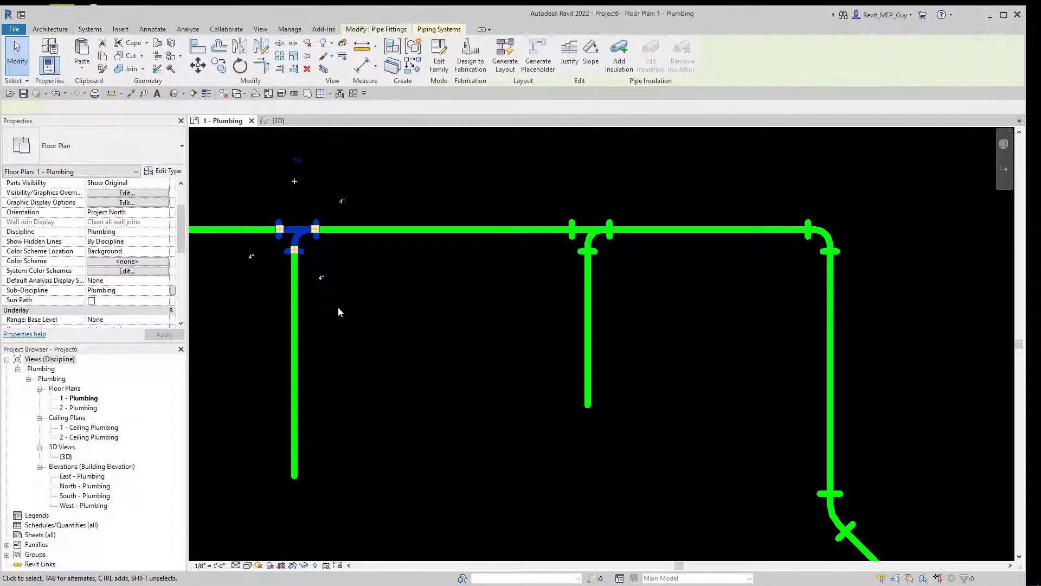
left_click(298, 162)
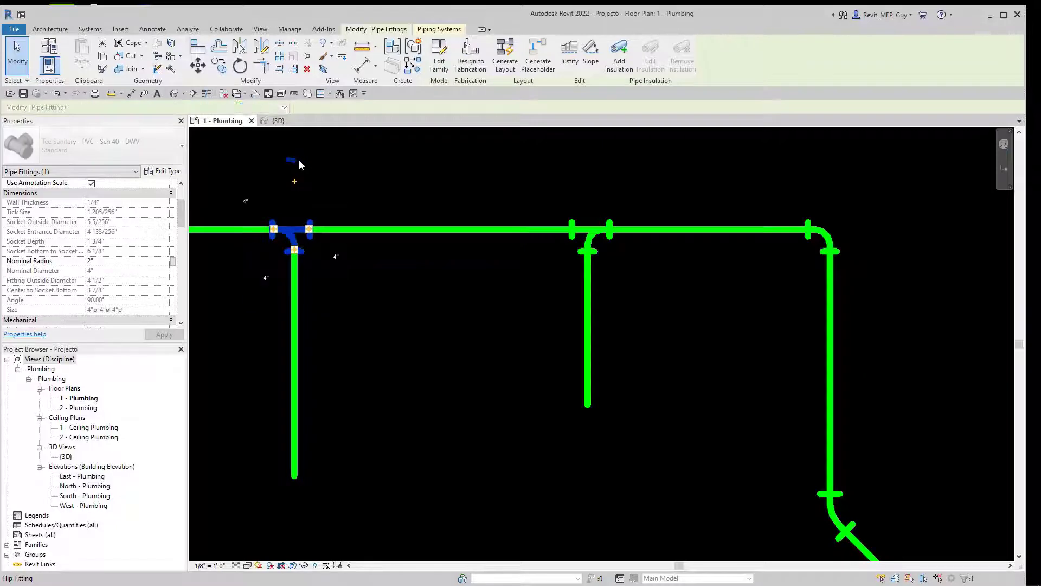
left_click(590, 243)
left_click(591, 162)
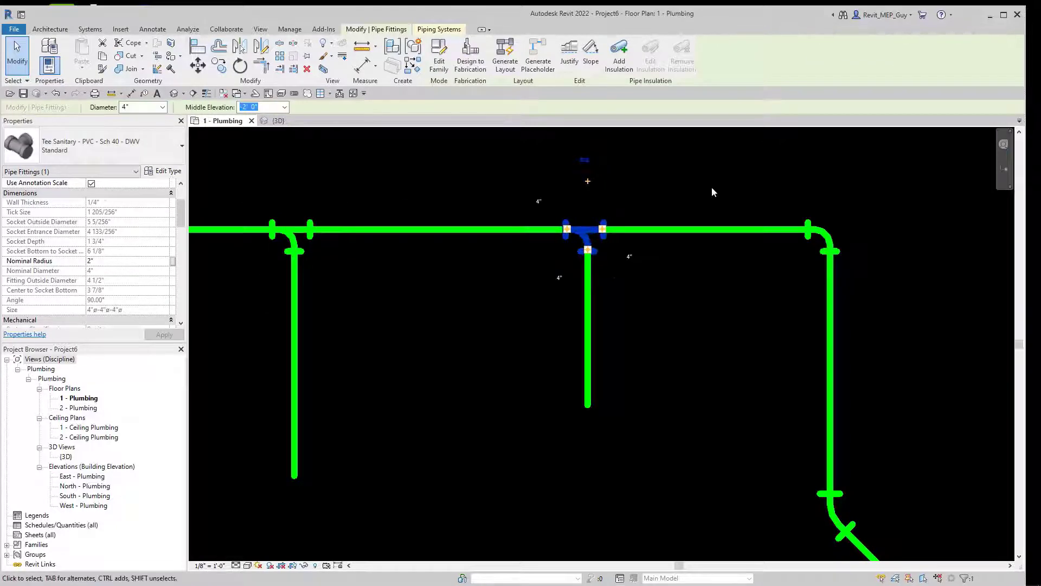
Turn the main's corner elbow into a tee, then revert it to an elbow
middle_click_drag(737, 181, 519, 227)
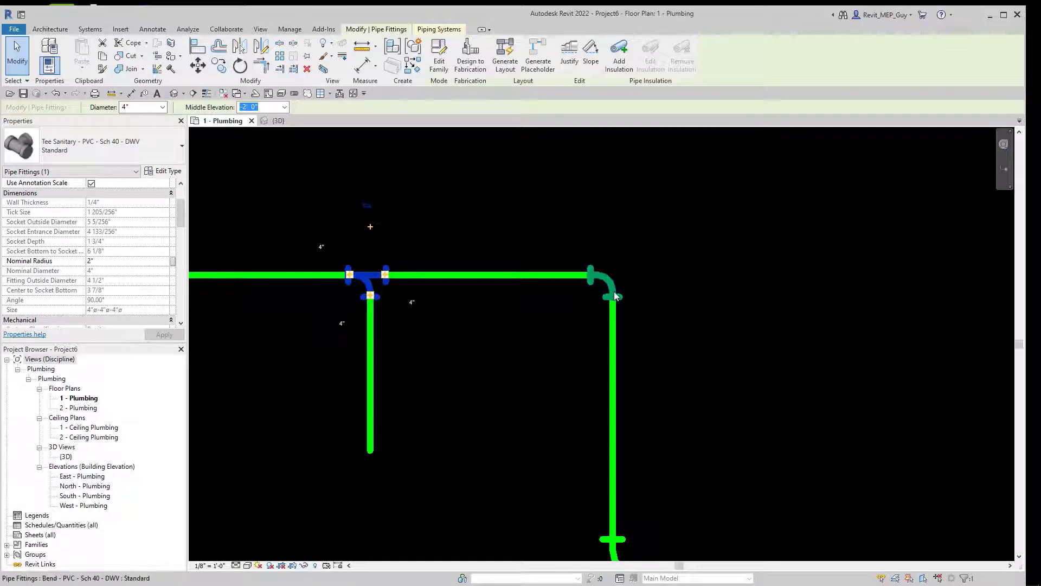
left_click(626, 307)
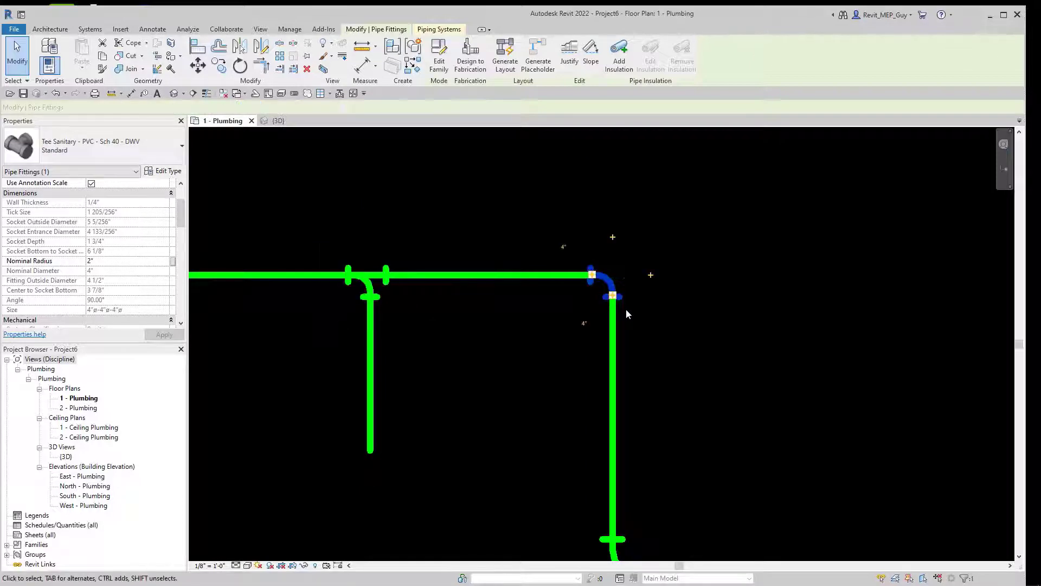
left_click(652, 276)
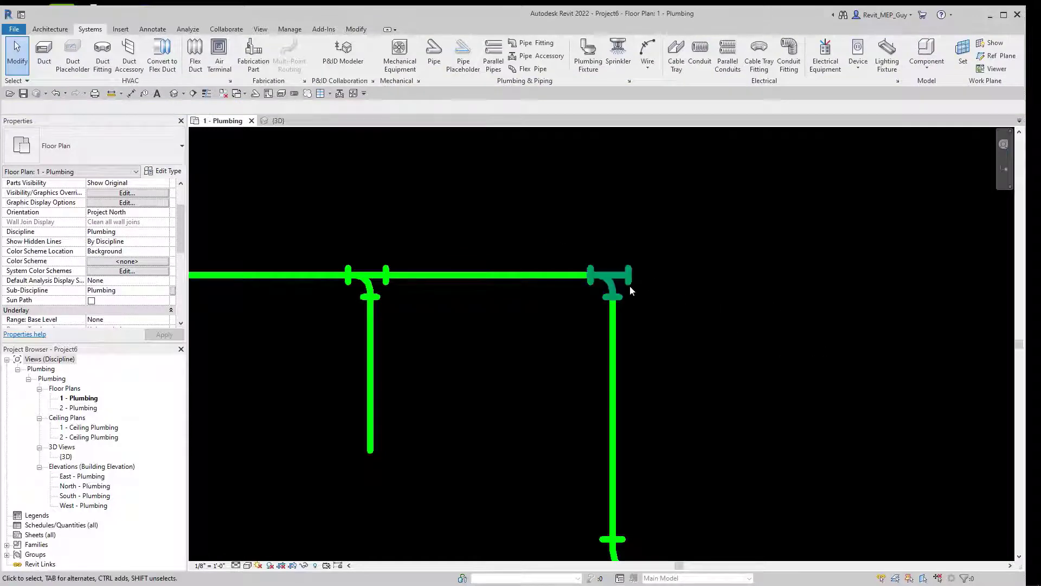
left_click(629, 285)
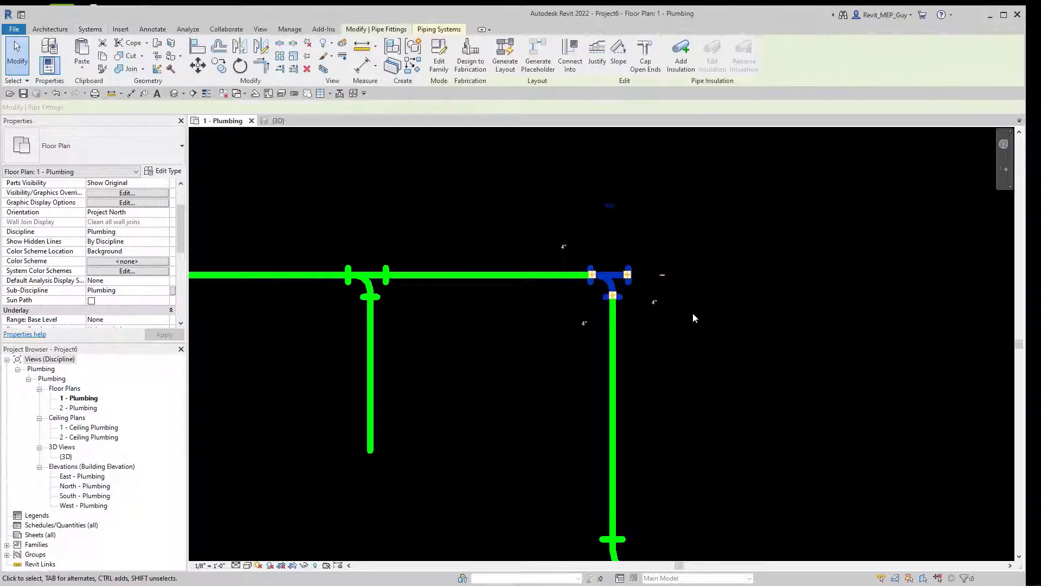
left_click(664, 278)
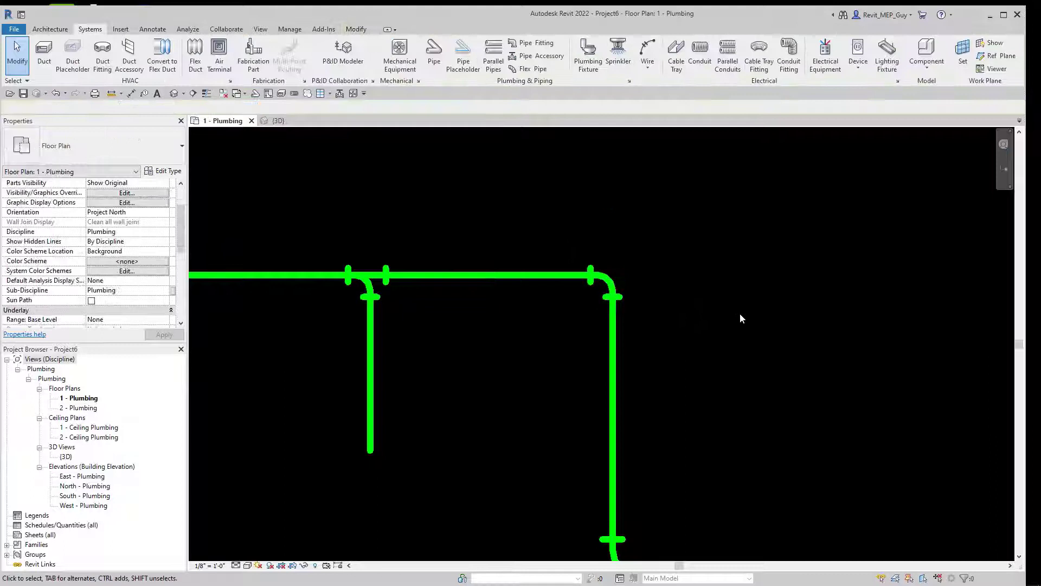
From the main's first pipe, set the Sanitary system type's graphic override colour to brown
scroll(740, 314, "down", 2)
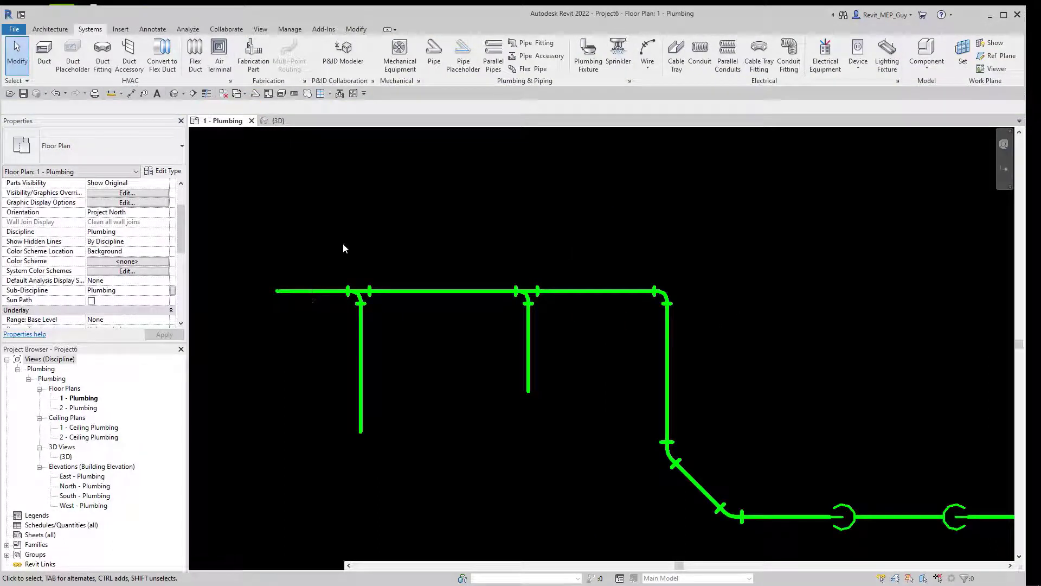
left_click(312, 292)
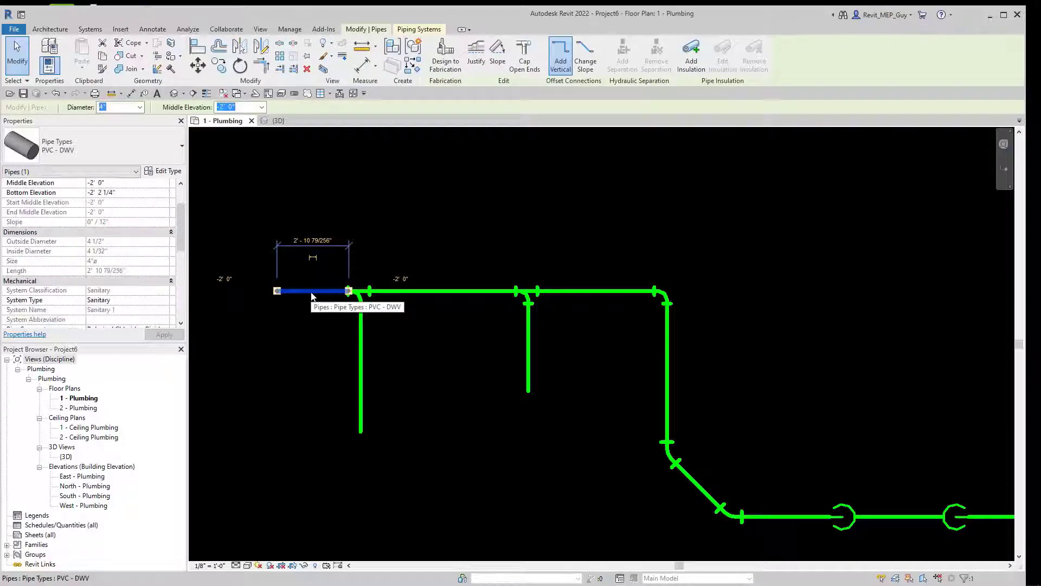
left_click(420, 29)
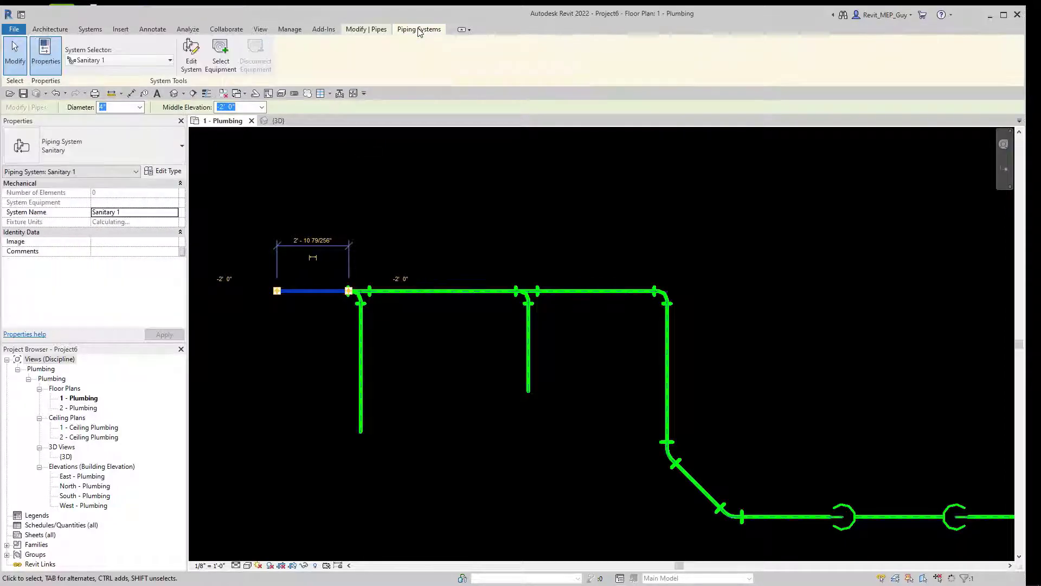
left_click(174, 173)
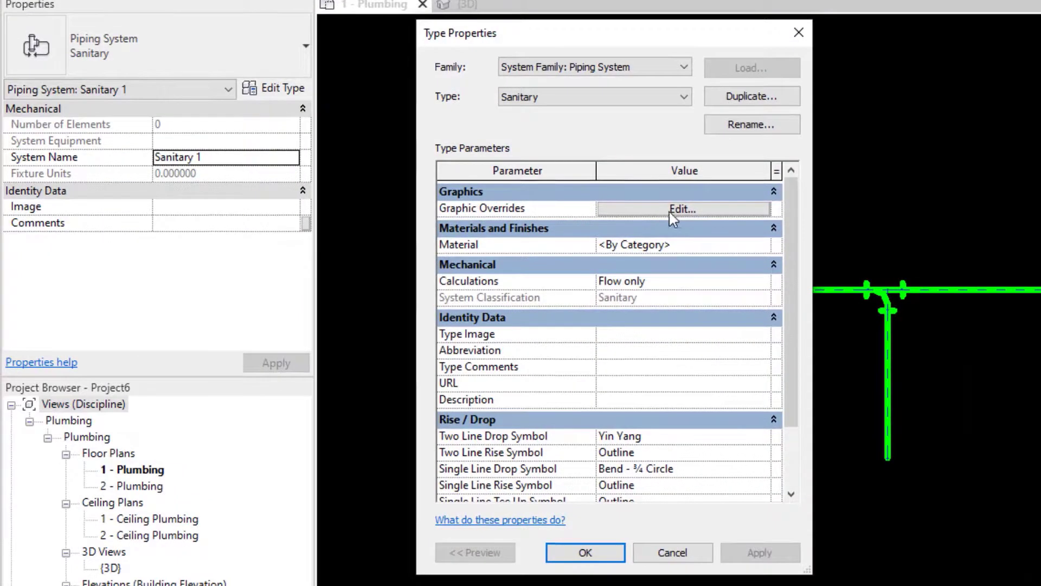
left_click(669, 209)
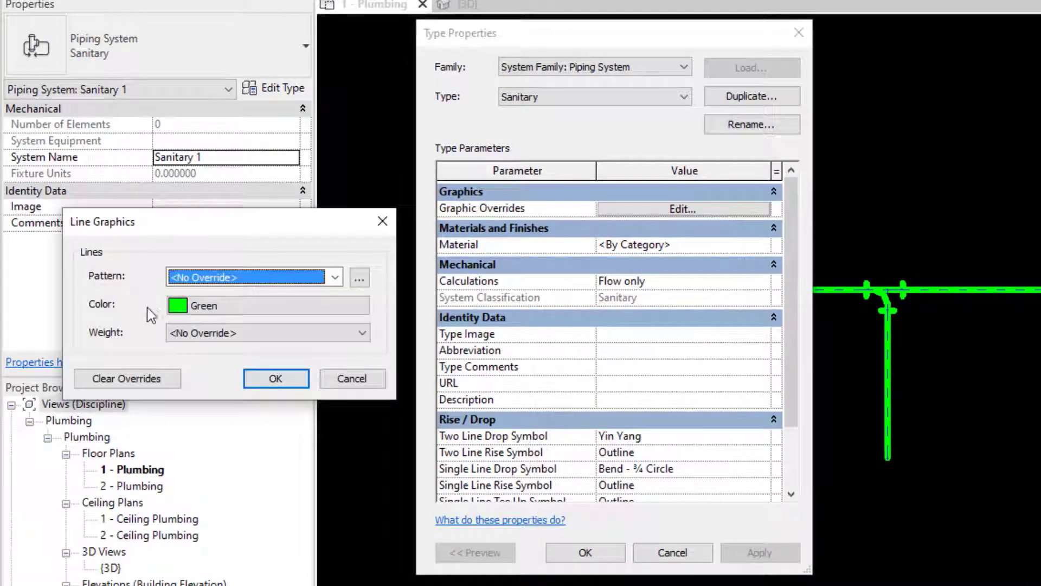
left_click(245, 311)
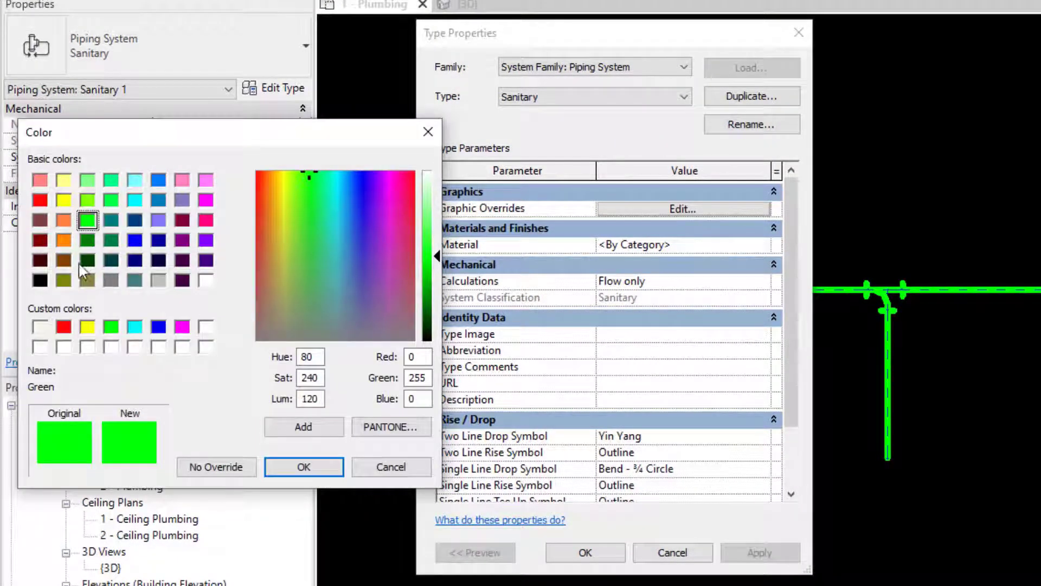
left_click(63, 260)
left_click(304, 466)
key("Return")
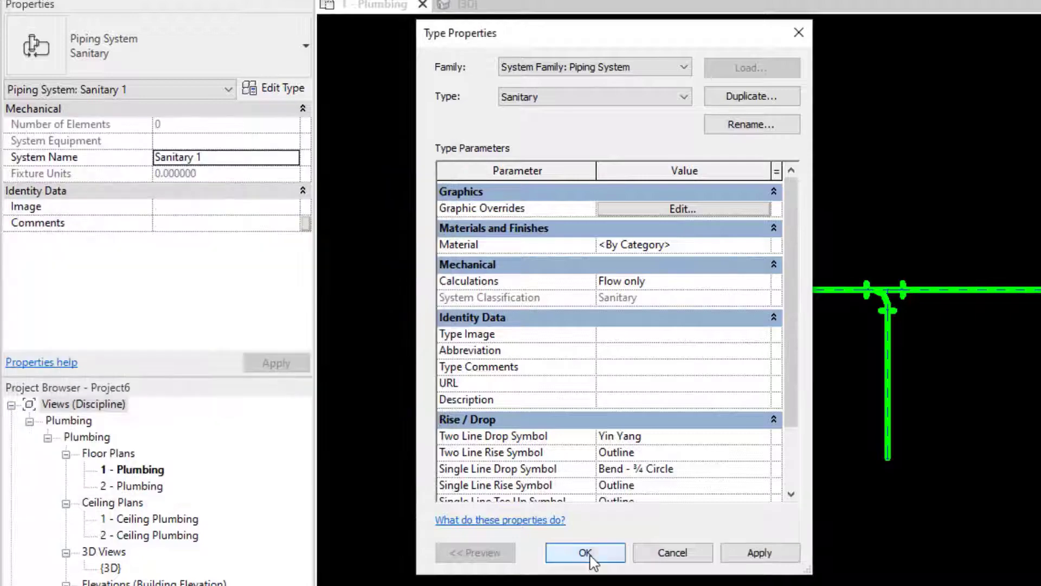
Apply the brown pipe colour, then place a wall-mounted lavatory on the bathroom's top wall
key("Return")
key("Escape")
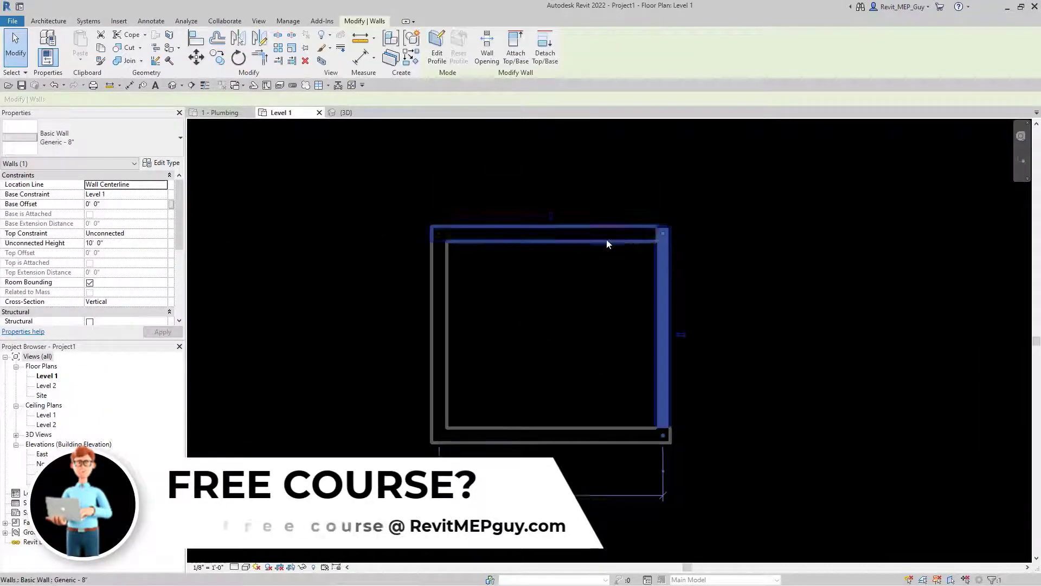
left_click(606, 254)
left_click(88, 21)
key("p")
key("x")
left_click(606, 274)
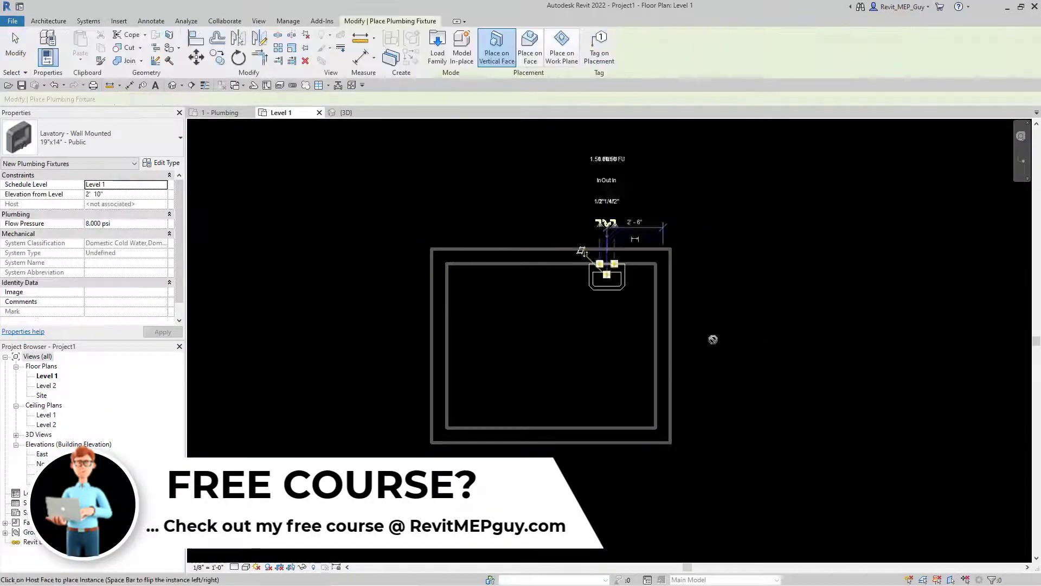
Place a Public 1.6 gpf water closet on the top wall and a round floor drain at the room centre
left_click(93, 138)
left_click(44, 379)
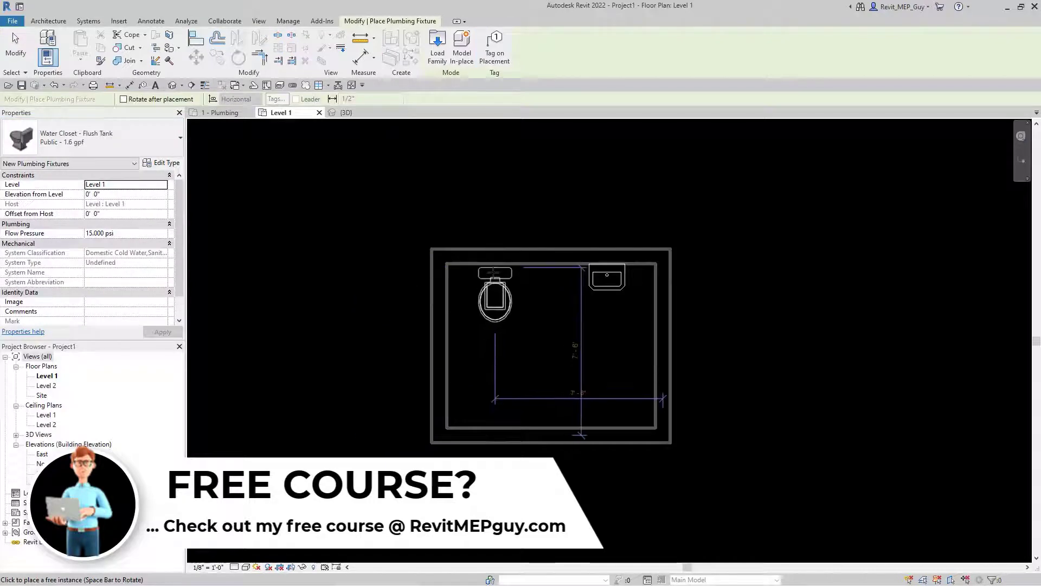
left_click(495, 274)
key("Escape")
key("Escape")
key("p")
key("x")
left_click(109, 133)
type("drain")
key("Return")
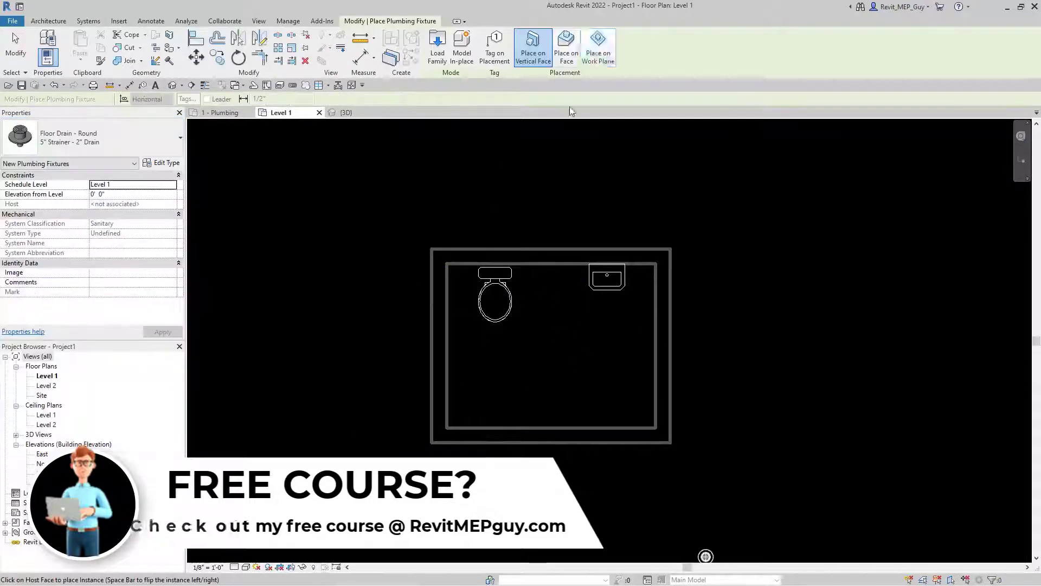
left_click(551, 289)
key("Escape")
key("Escape")
Save the bathroom model as 'Sanitary Arch Model'
key("ctrl+s")
type("Sanitary Arch Model")
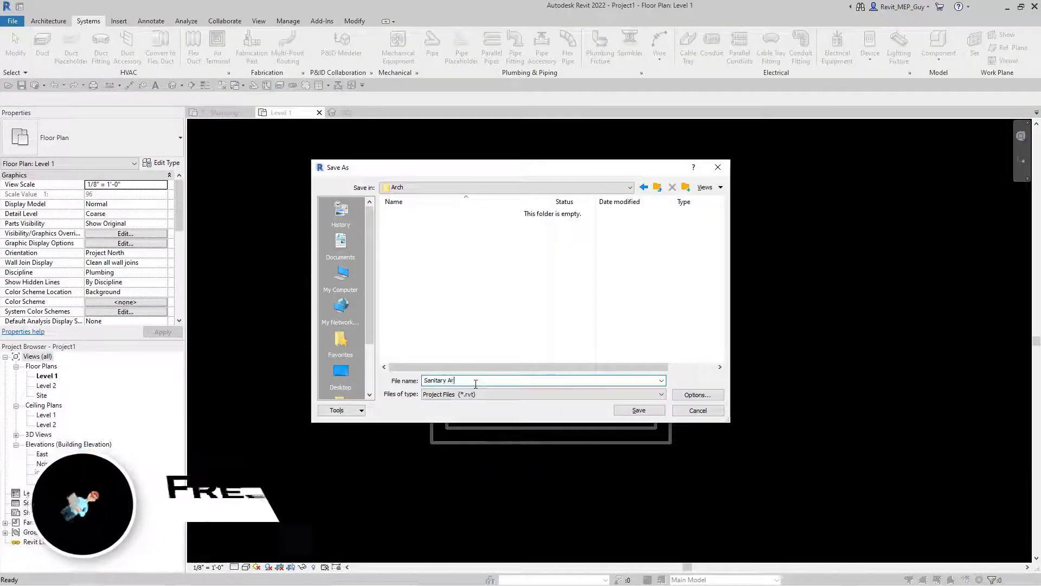
left_click(631, 409)
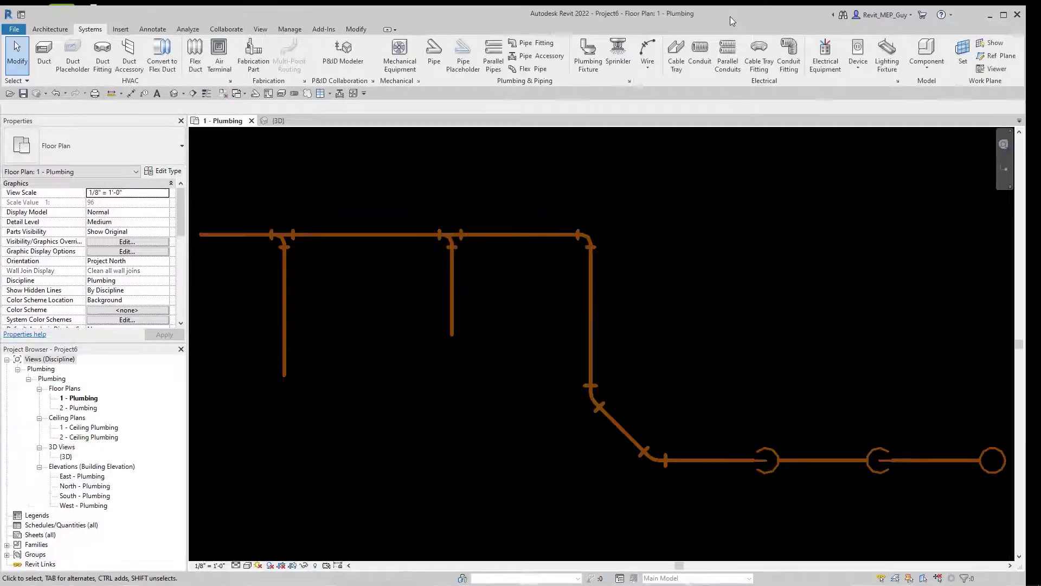
Link the Sanitary Arch Model file into the 1 - Plumbing plan
left_click(121, 30)
left_click(43, 54)
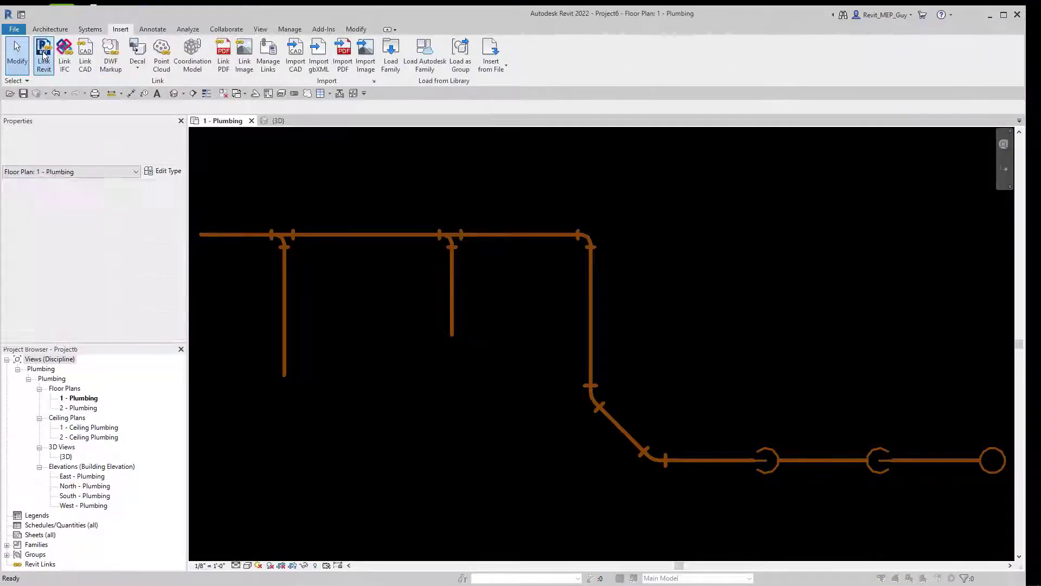
left_click(447, 209)
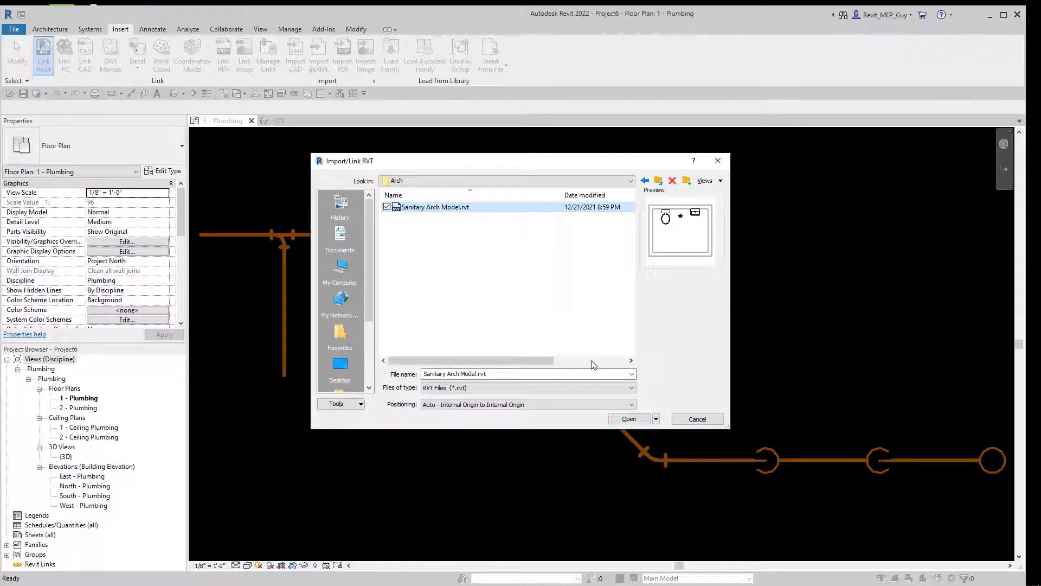
left_click(629, 418)
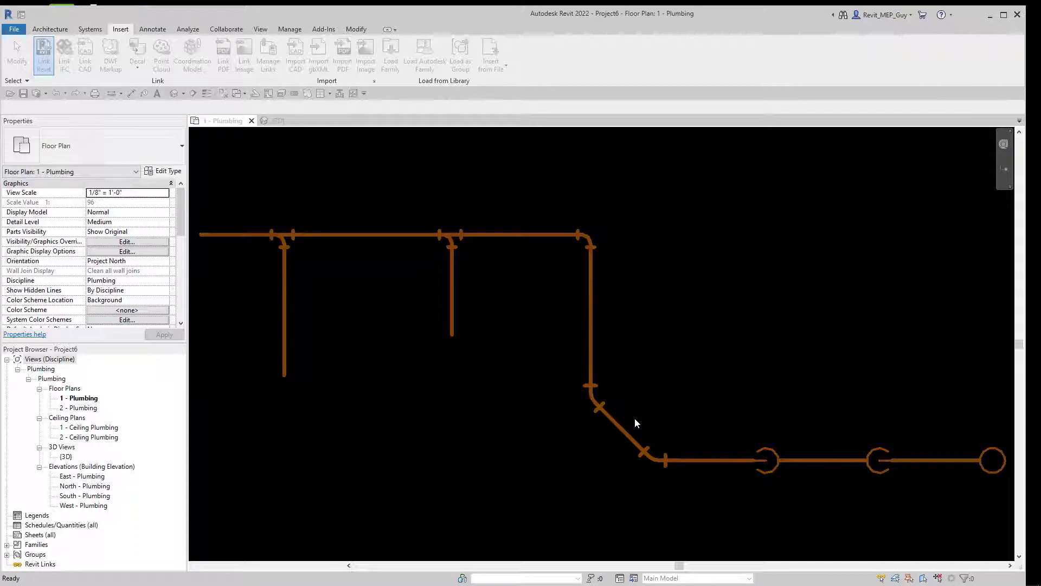
scroll(534, 318, "down", 5)
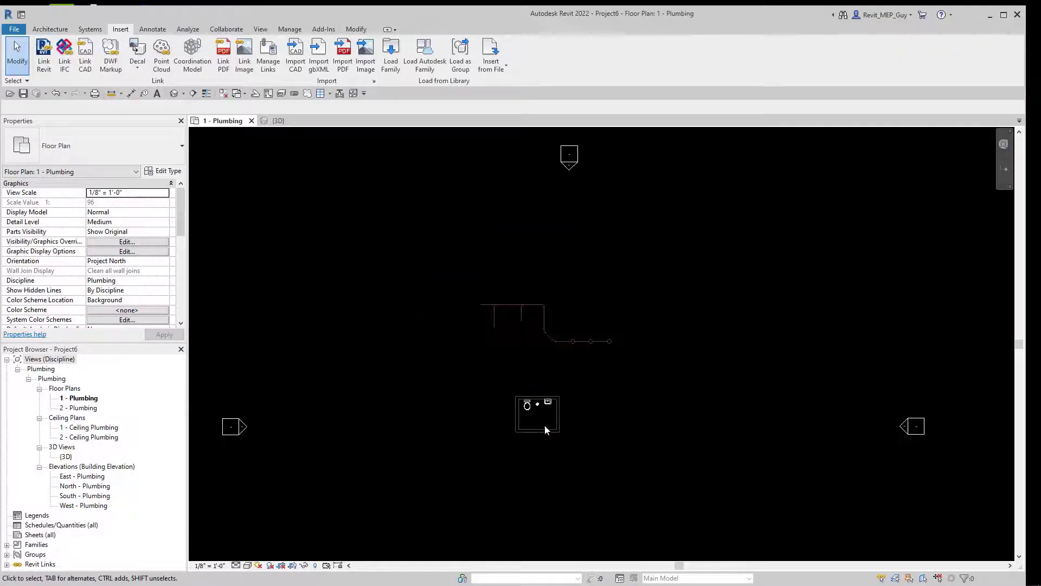
scroll(545, 429, "up", 3)
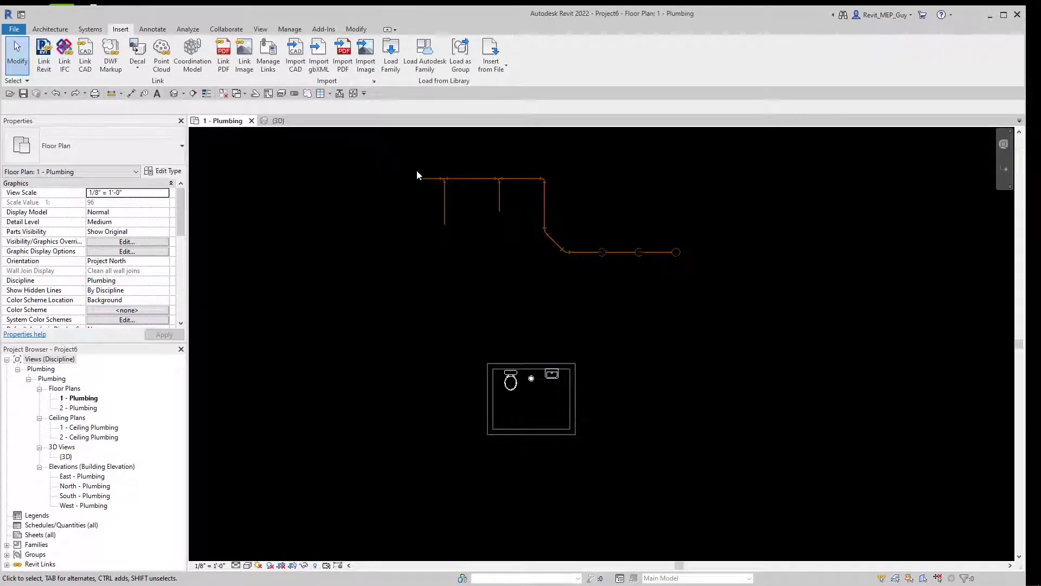
Delete the old trial pipe run and centre the view on the linked bathroom fixtures
left_click_drag(383, 154, 705, 288)
key("Delete")
scroll(546, 414, "up", 5)
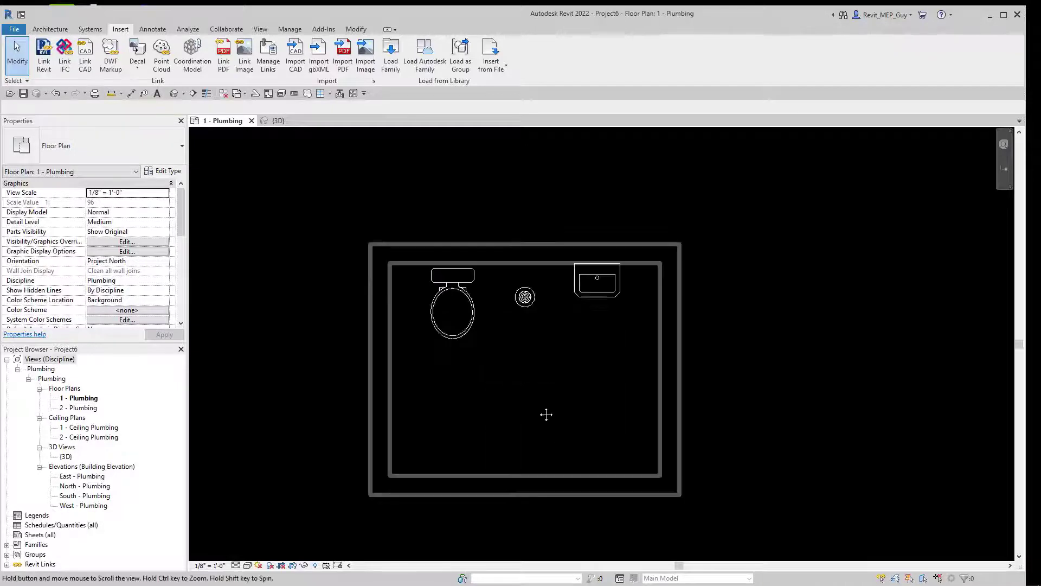
middle_click_drag(546, 414, 557, 396)
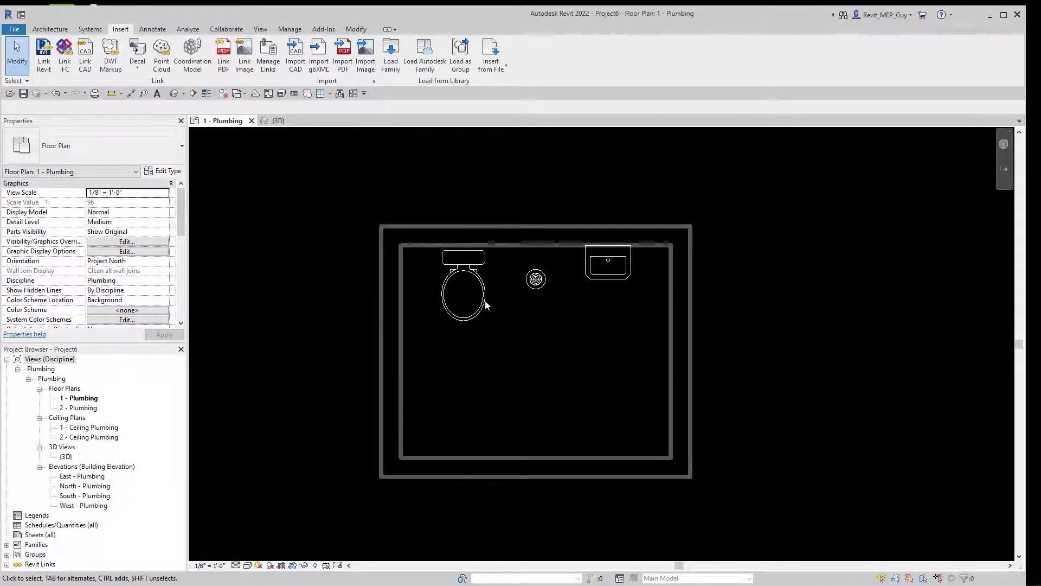
scroll(490, 282, "up", 1)
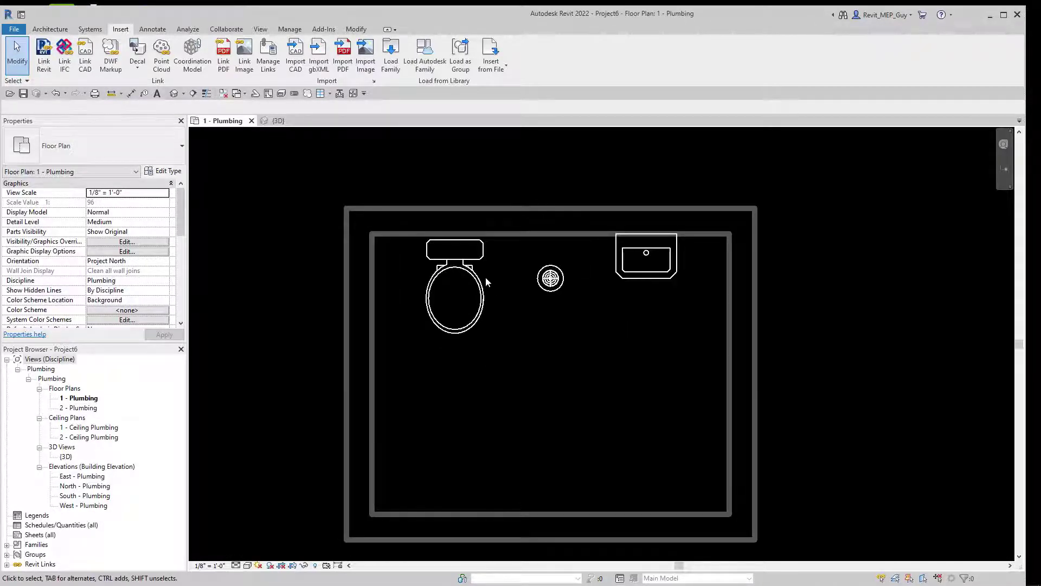
Draw a 4" PVC-DWV pipe from beside the water closet up, then right as a horizontal main
left_click(90, 30)
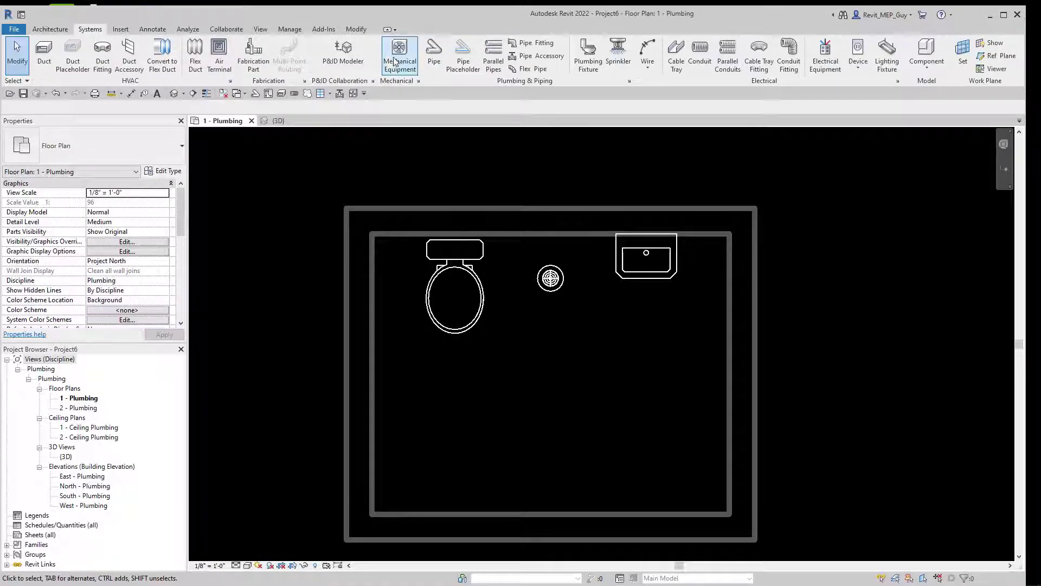
left_click(439, 57)
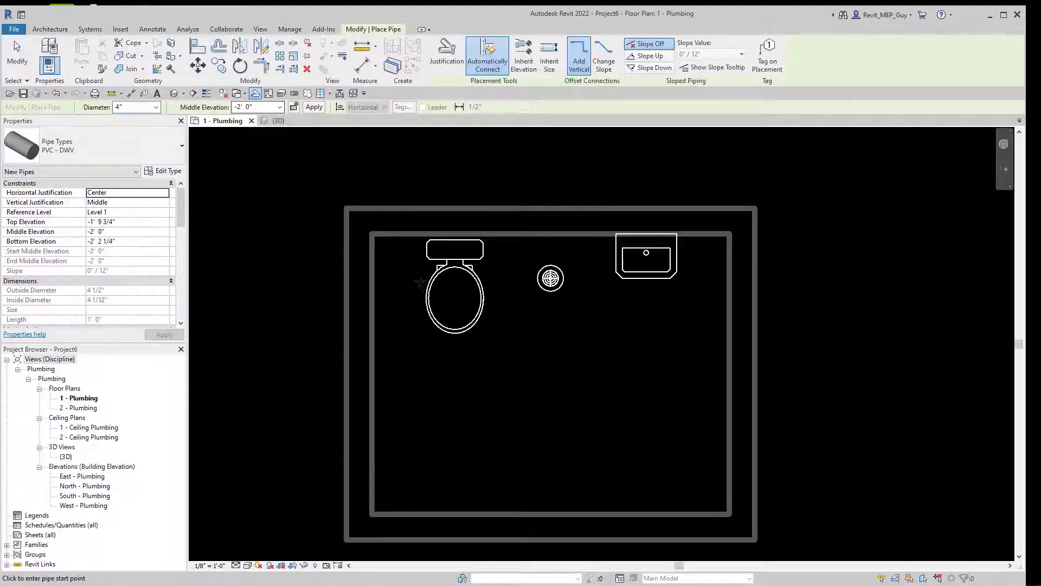
scroll(421, 283, "up", 3)
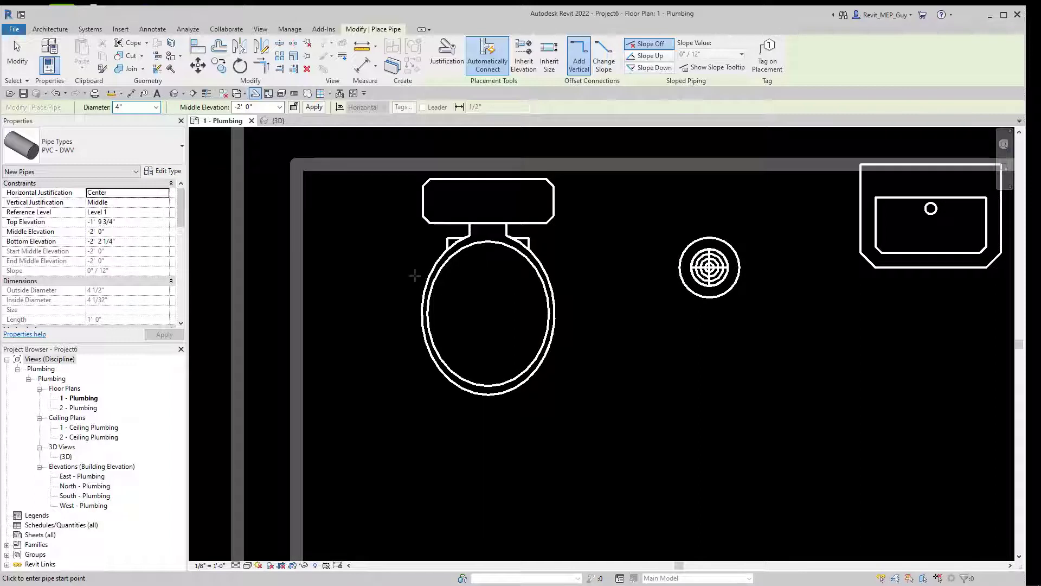
left_click(415, 275)
scroll(414, 418, "down", 3)
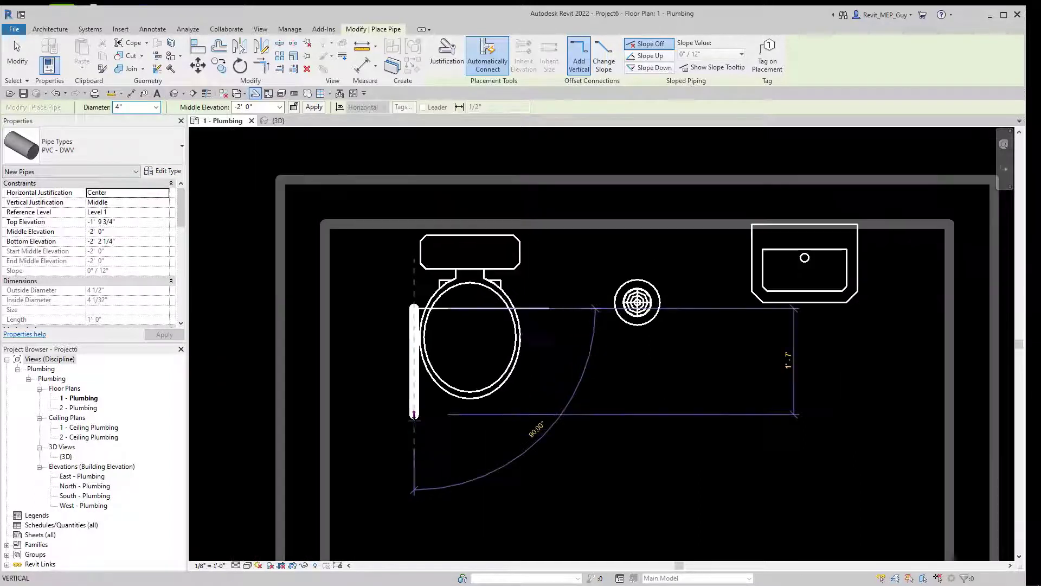
left_click(414, 245)
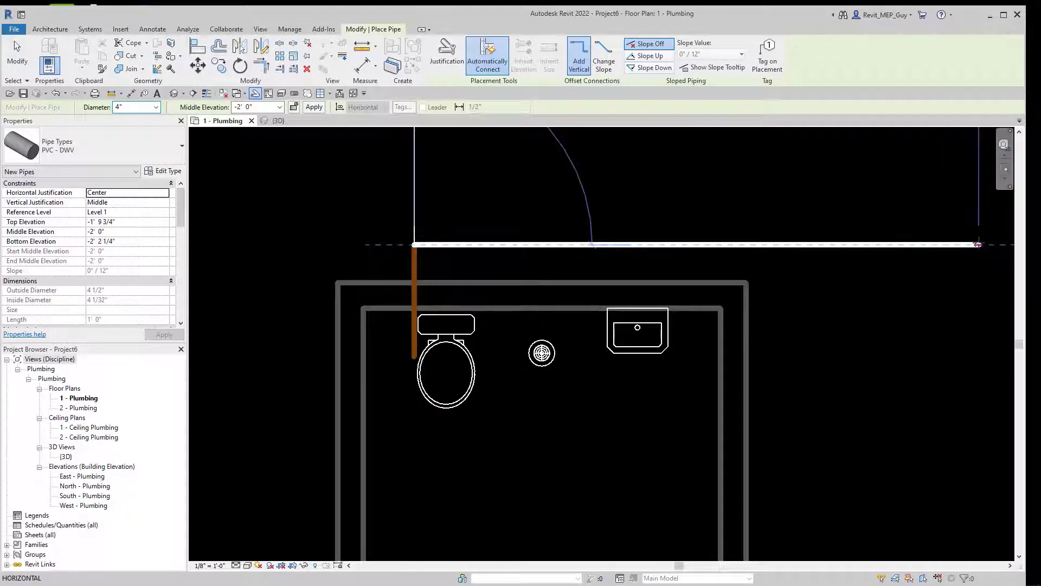
left_click(978, 245)
key("Escape")
key("Escape")
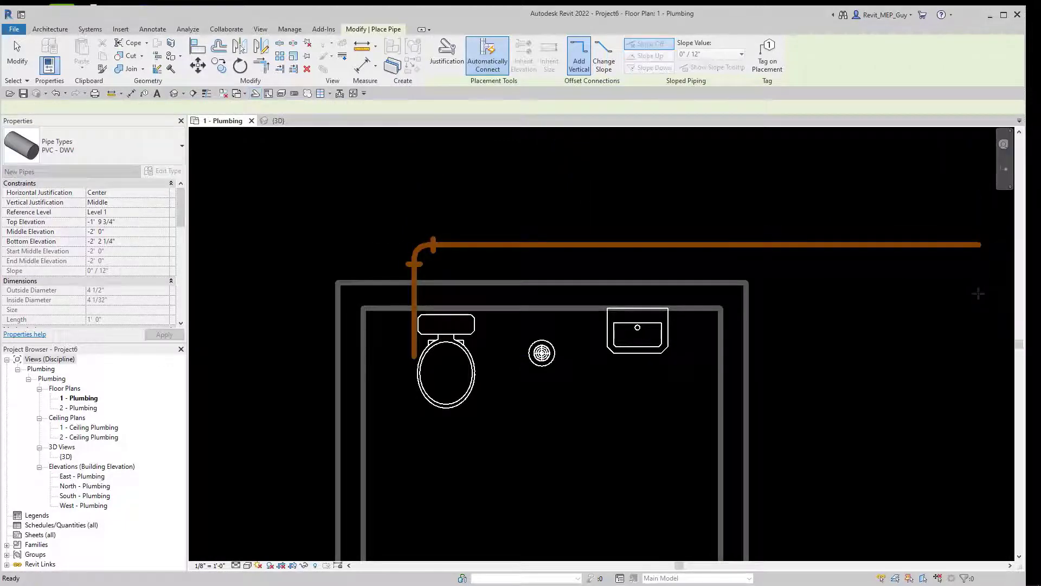
Continue a pipe from the toilet drop's lower open end at middle elevation 0'0"
left_click(414, 336)
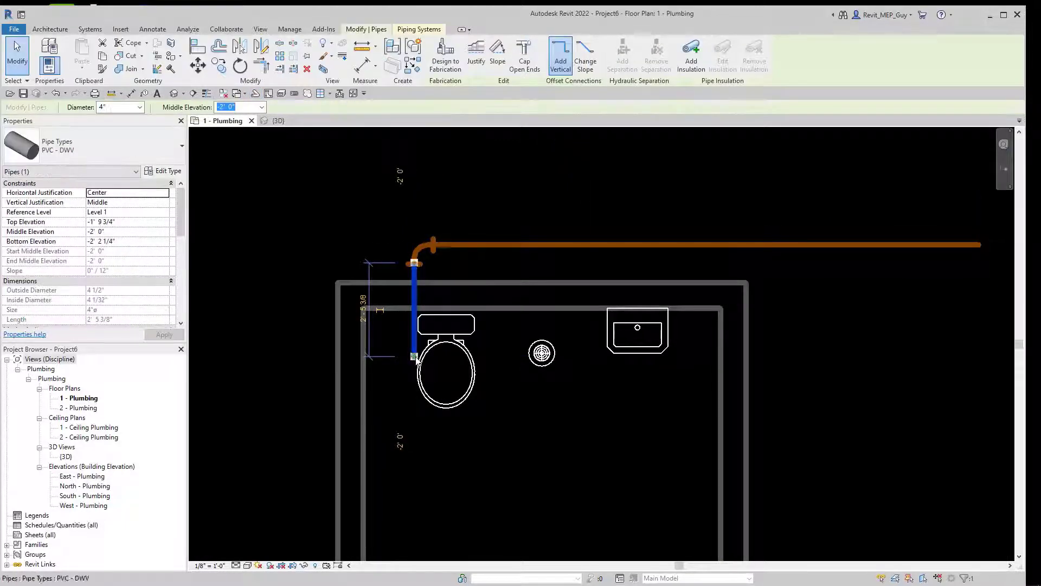
right_click(416, 359)
left_click(453, 115)
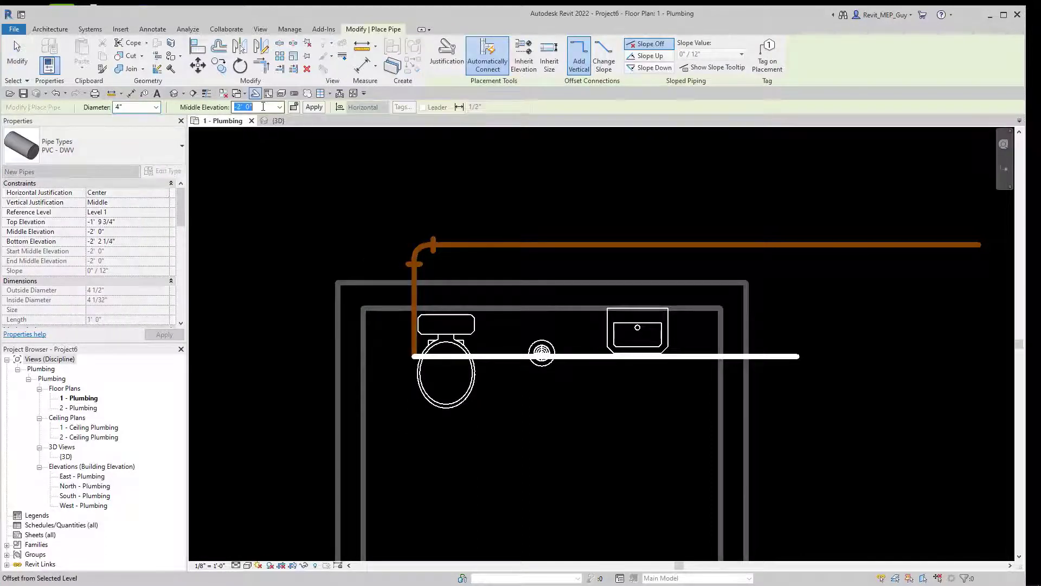
left_click(263, 107)
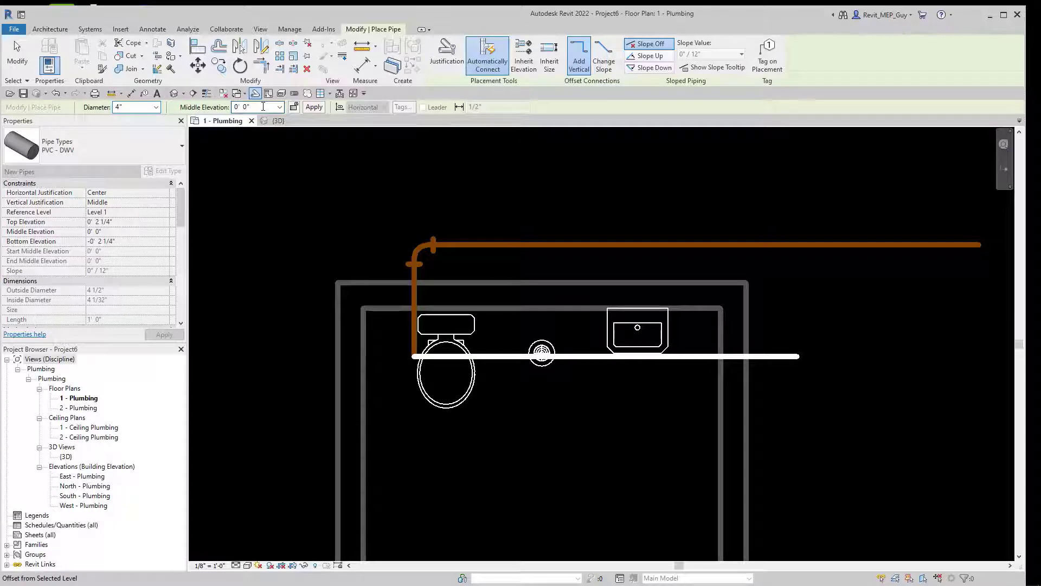
Align the vertical sanitary drop onto the water closet's centreline reference
key("Escape")
key("Escape")
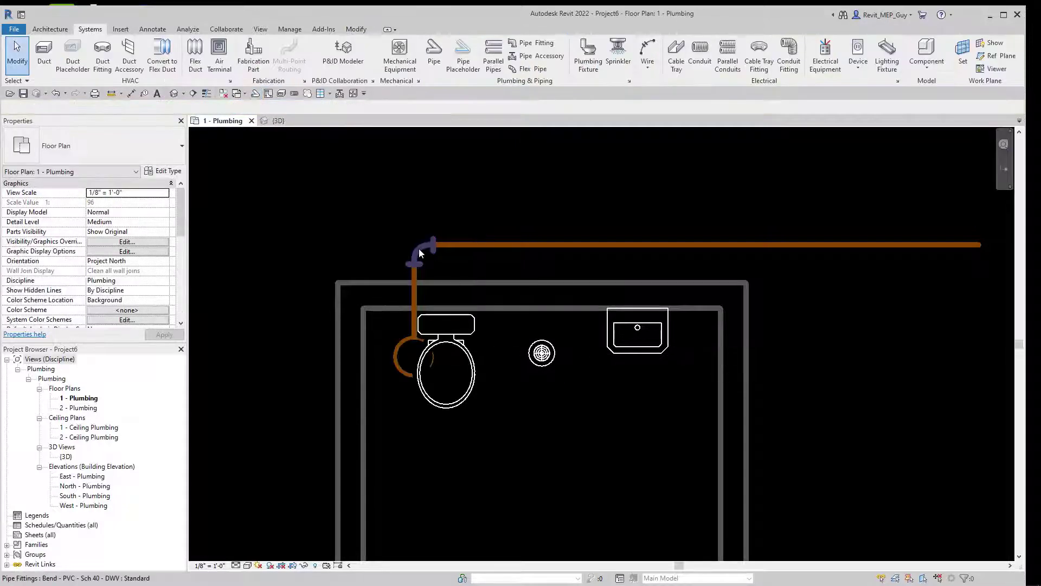
left_click(358, 30)
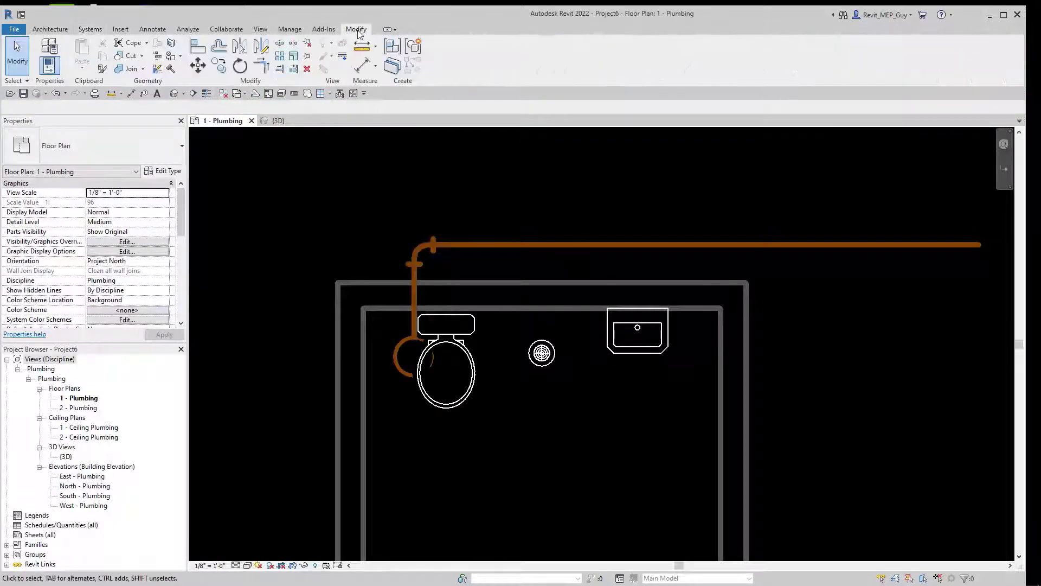
left_click(198, 52)
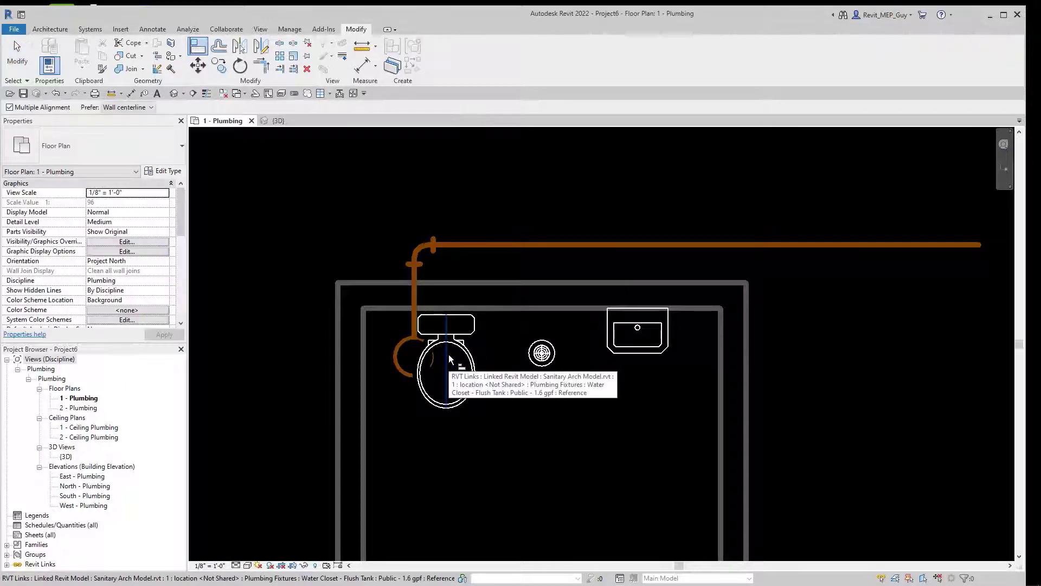
left_click(447, 353)
left_click(414, 306)
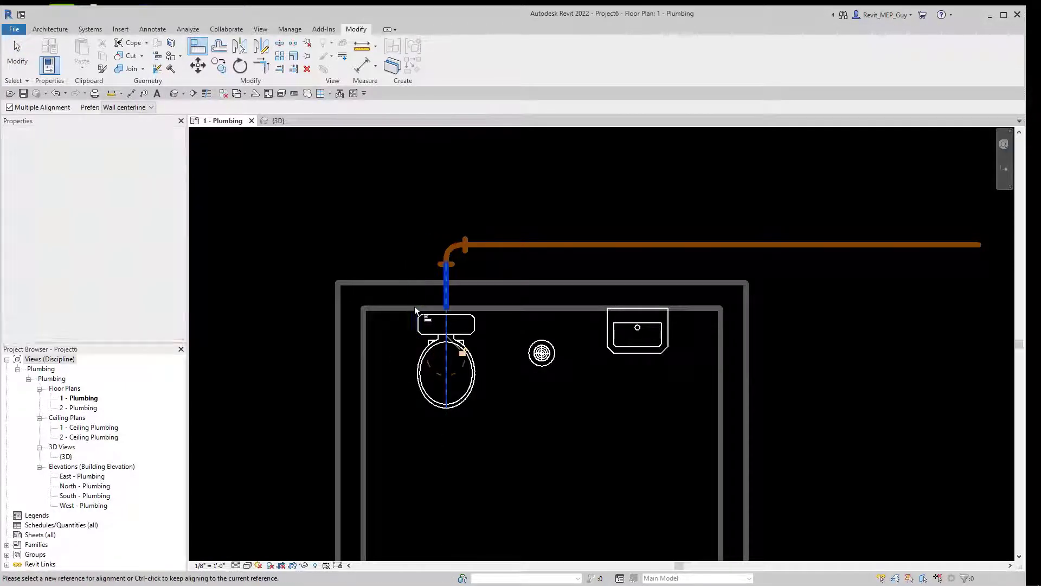
key("Escape")
key("Escape")
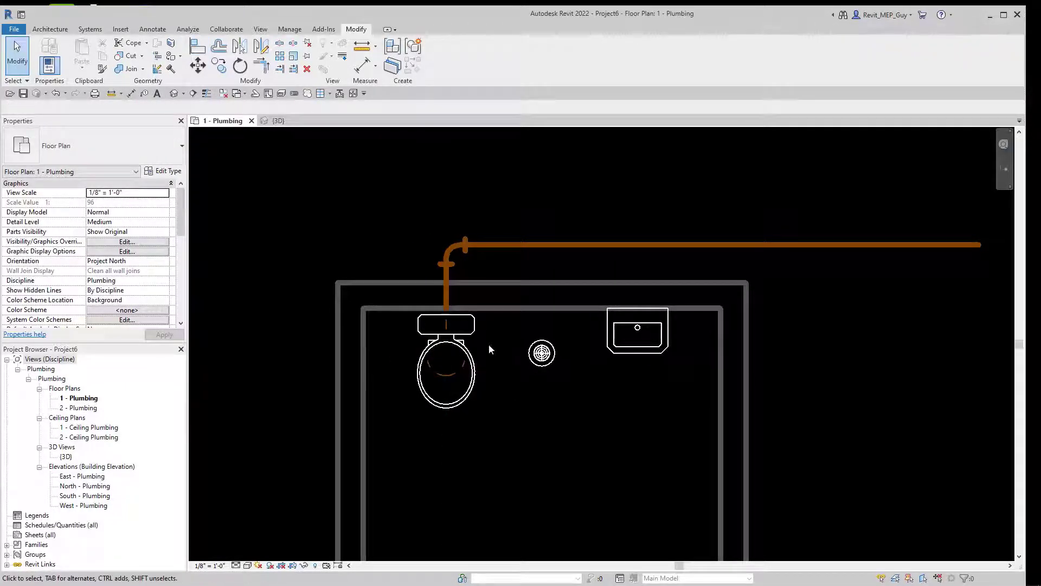
scroll(489, 343, "up", 3)
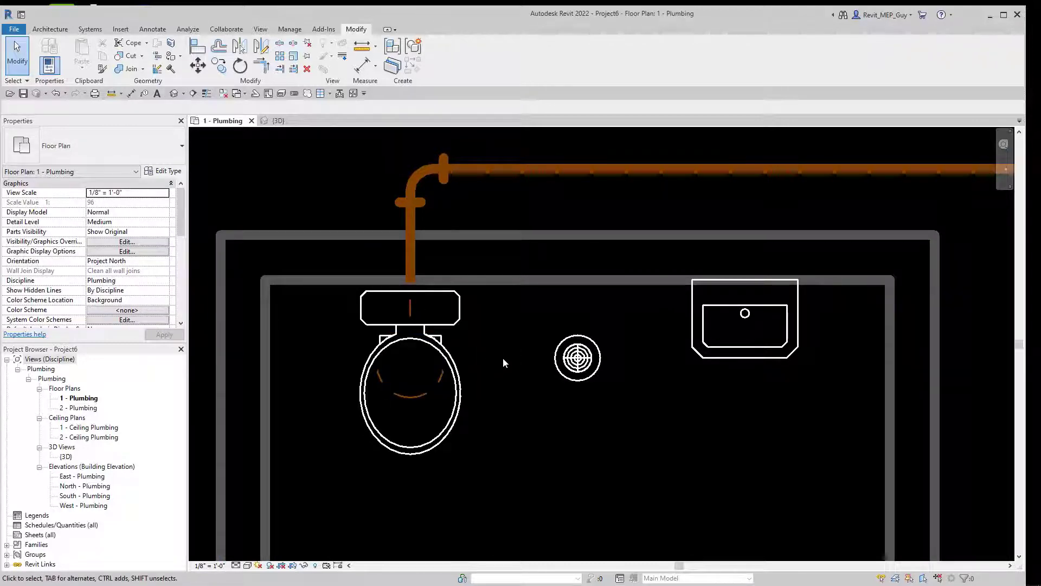
Turn on Halftone for the linked Sanitary Arch Model.rvt in the plan's Visibility/Graphics Revit Links settings
left_click(261, 29)
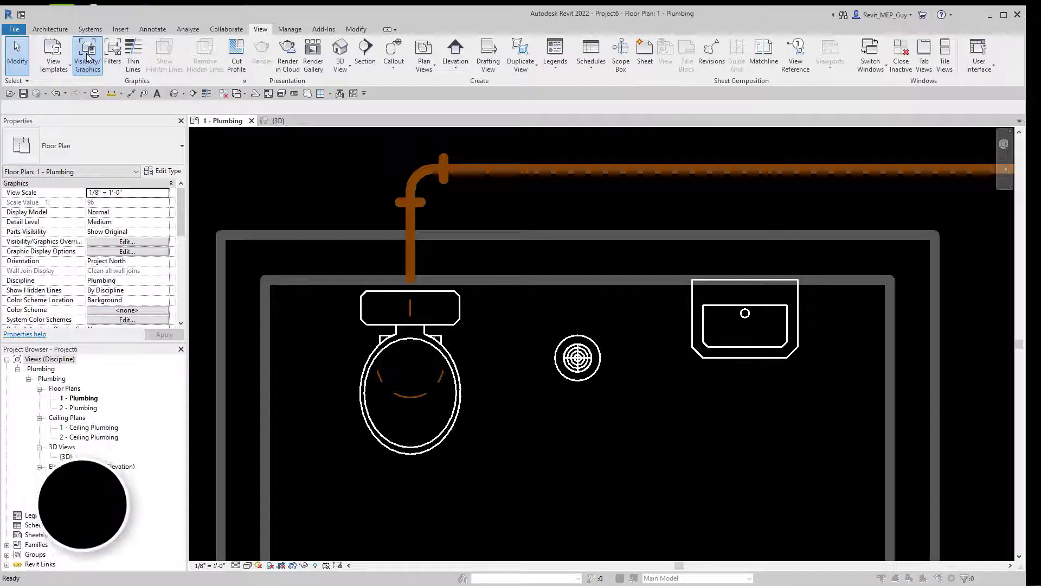
left_click(87, 57)
left_click(643, 170)
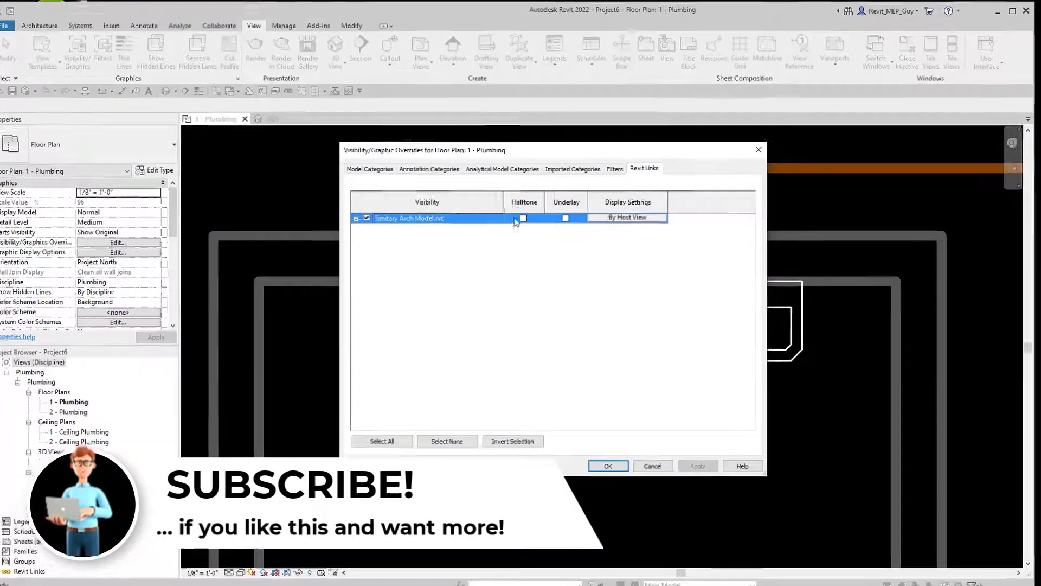
left_click(523, 219)
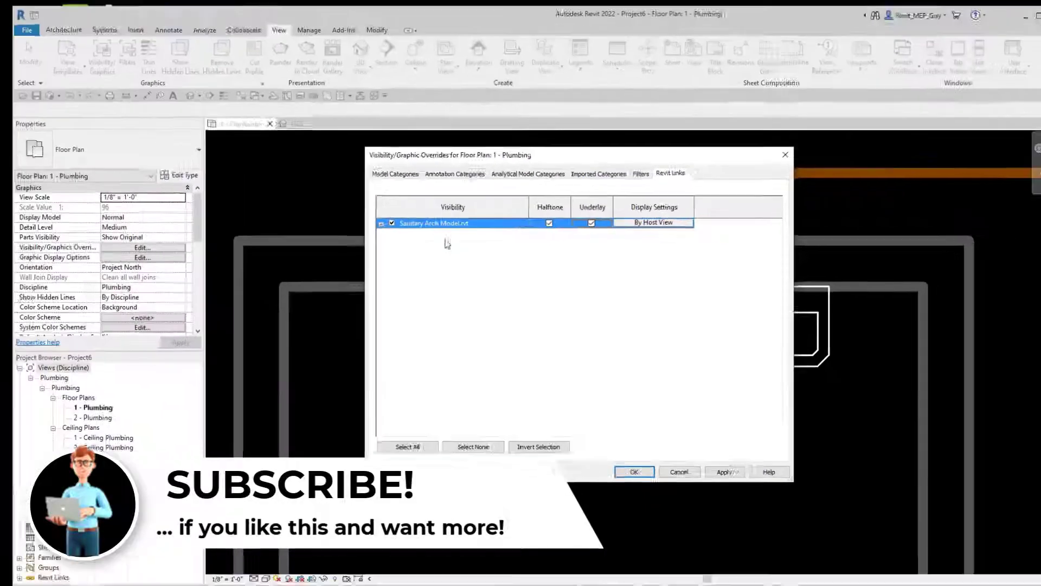
left_click(630, 471)
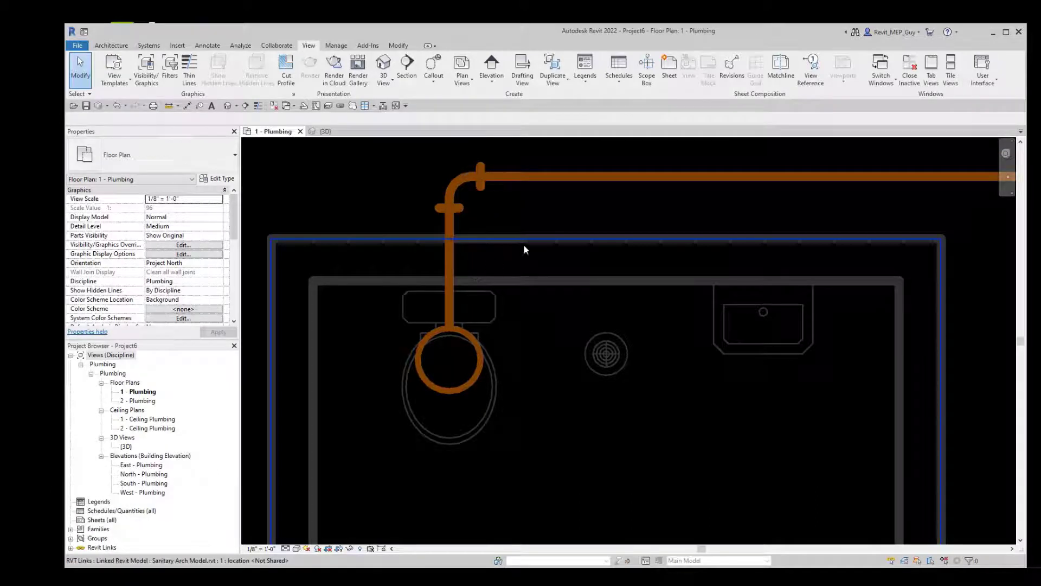
Draw a matching branch pipe from above the floor drain up into the main with a tee
left_click(629, 174)
right_click(629, 175)
left_click(568, 348)
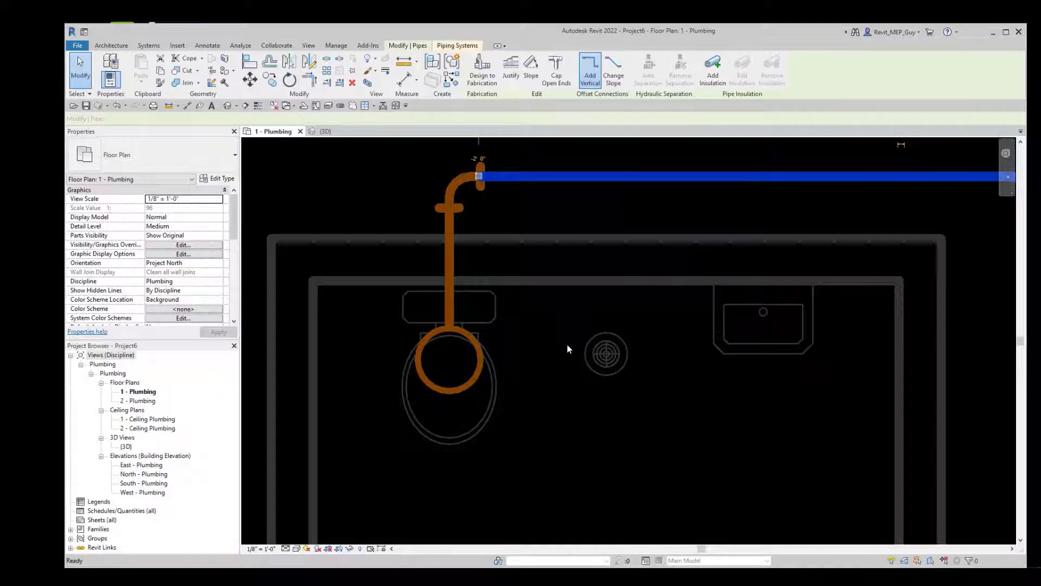
left_click(573, 331)
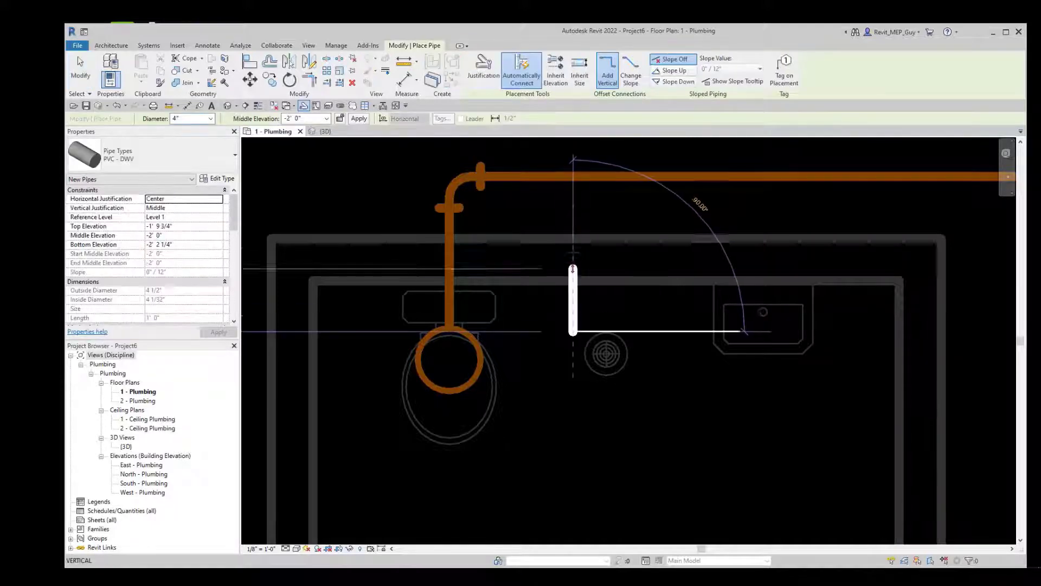
left_click(573, 176)
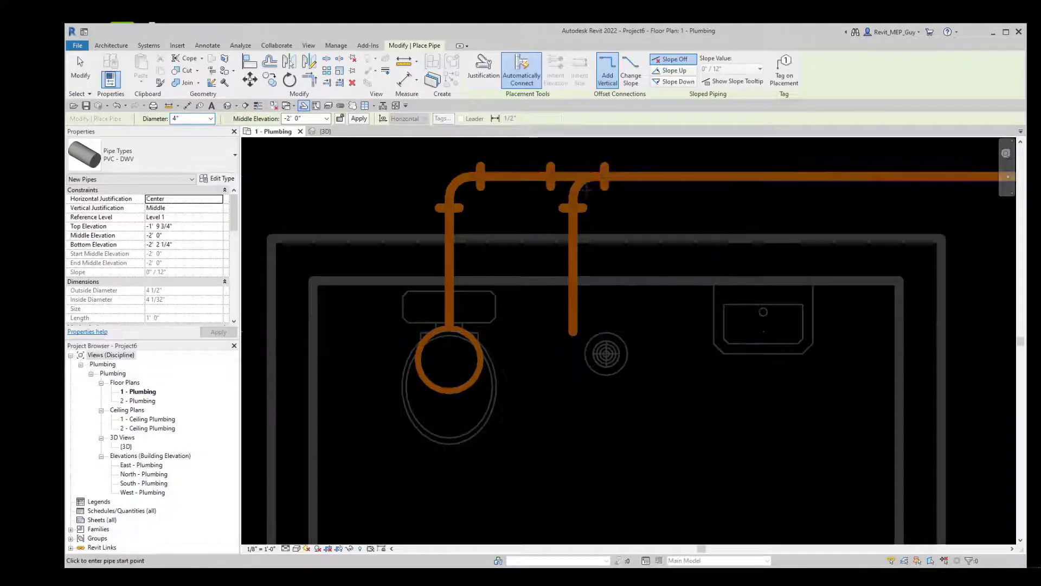
key("Escape")
key("Escape")
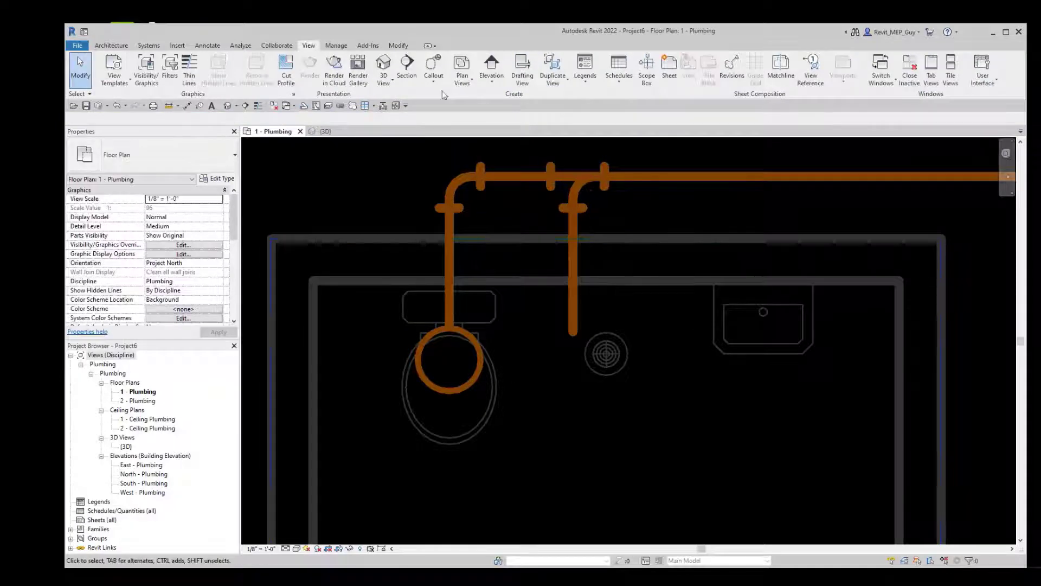
Align the floor drain branch to the drain's centreline
left_click(398, 46)
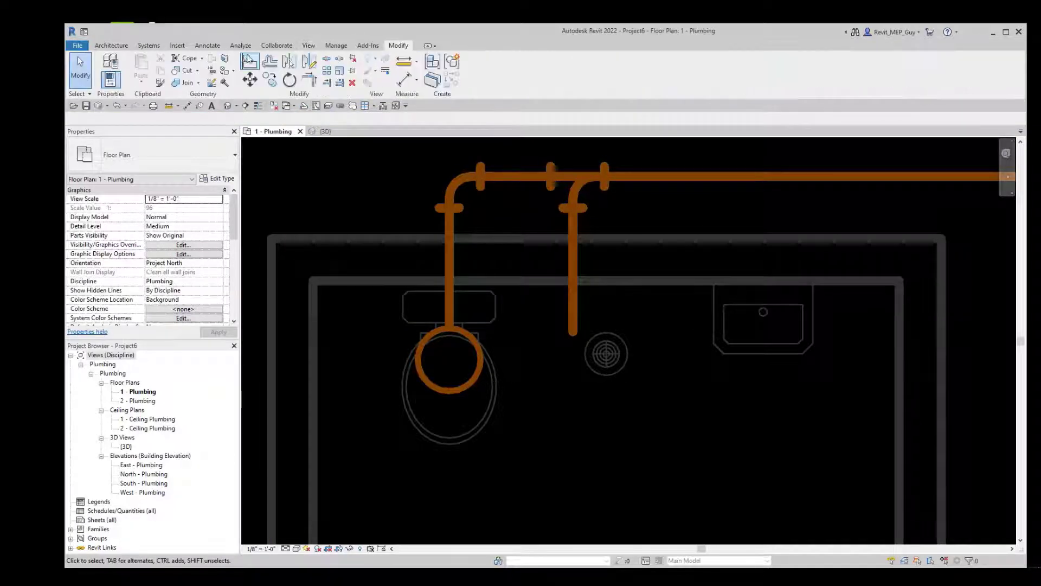
key("a")
key("l")
left_click(607, 338)
left_click(573, 304)
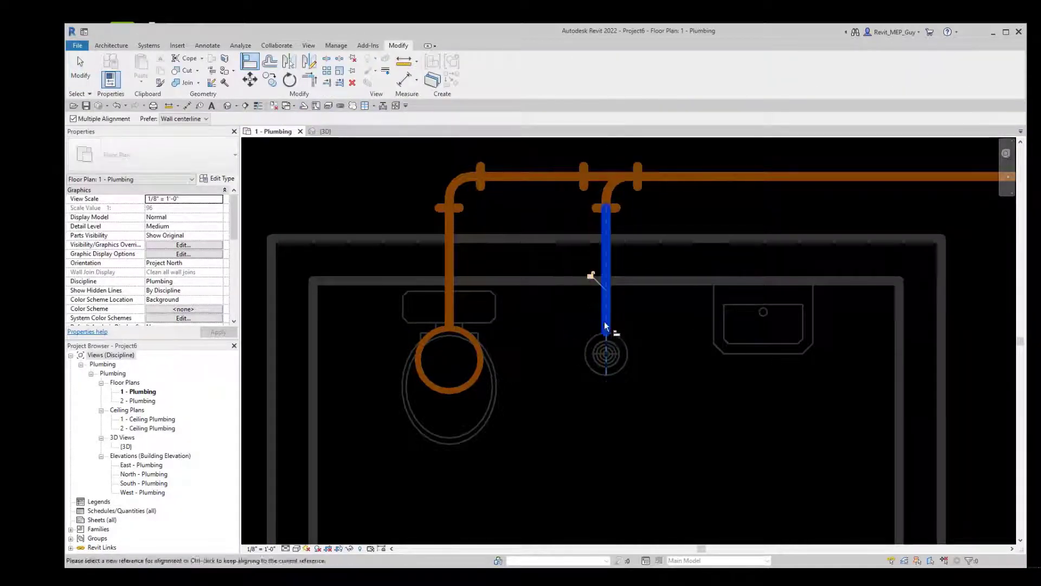
key("Escape")
key("Escape")
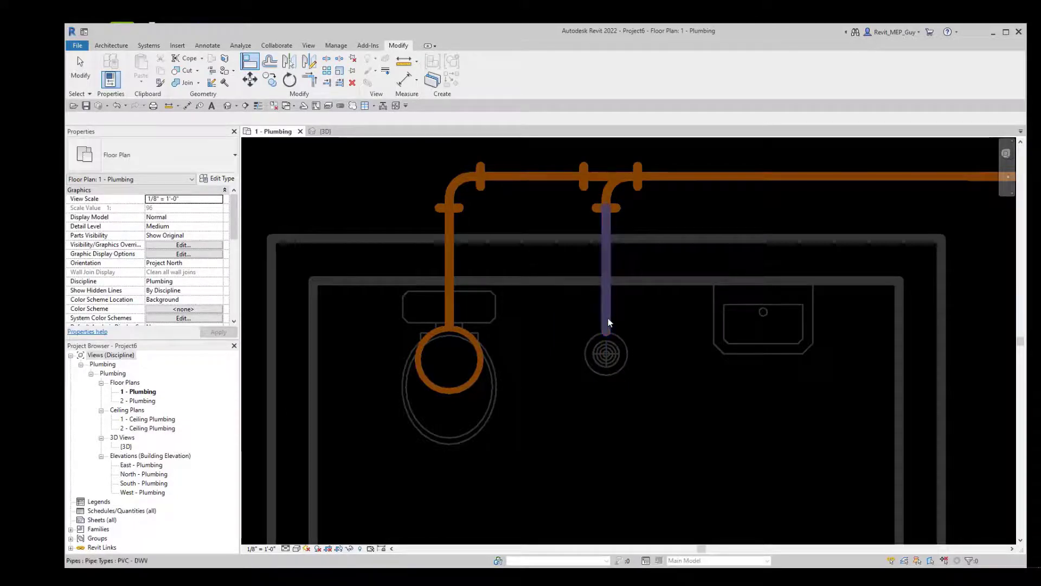
Add a vertical pipe at the branch's open end at 0' 0" middle elevation
left_click(606, 334)
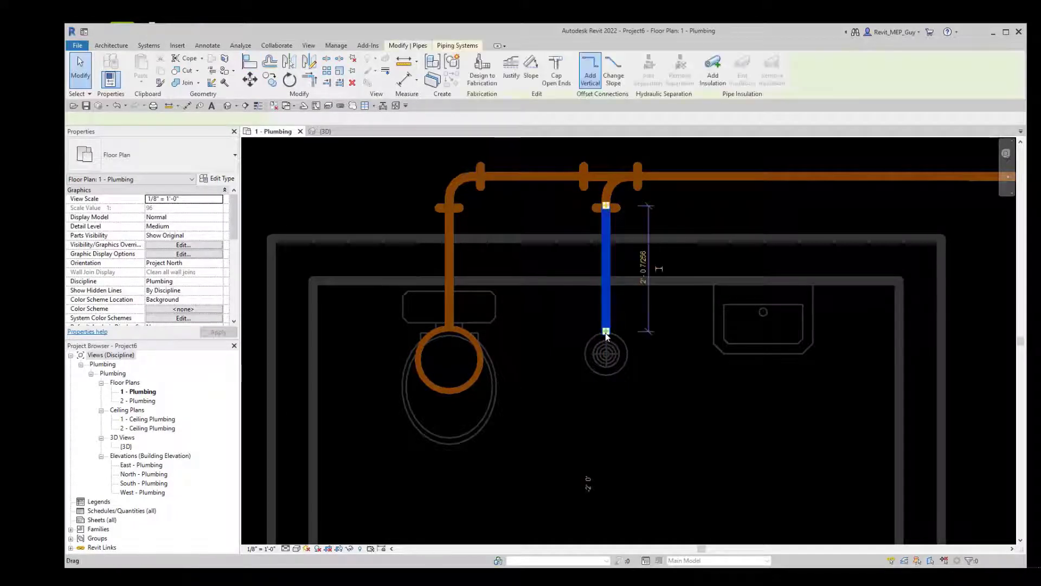
right_click(606, 332)
left_click(645, 105)
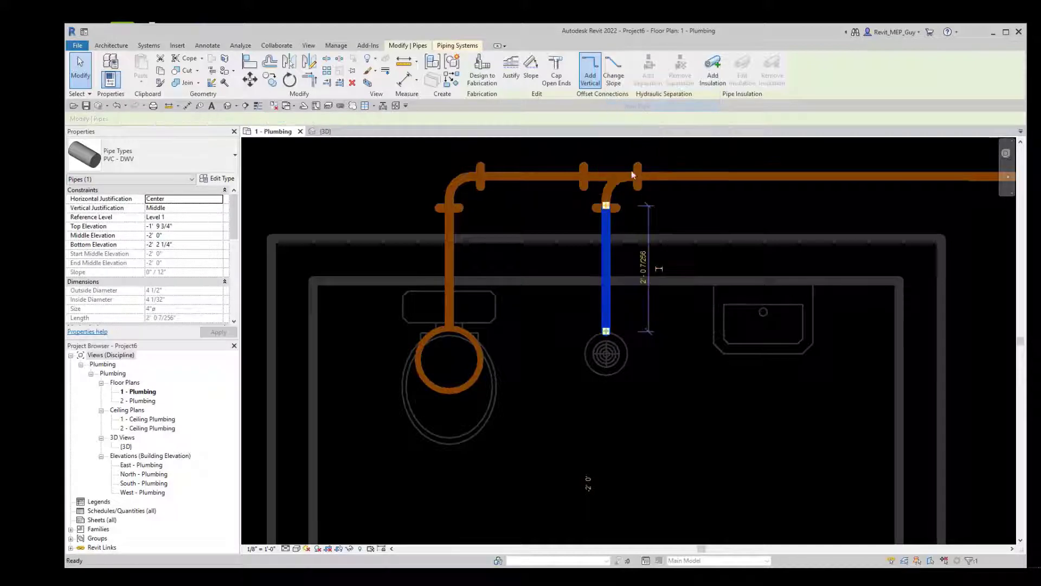
type("0' 0\"")
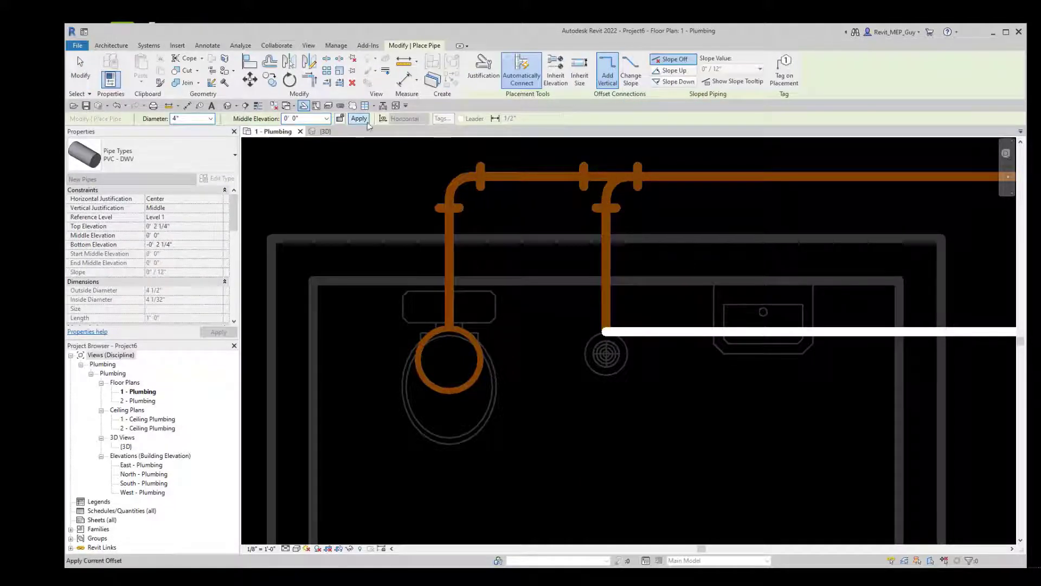
left_click(359, 118)
key("Escape")
key("Escape")
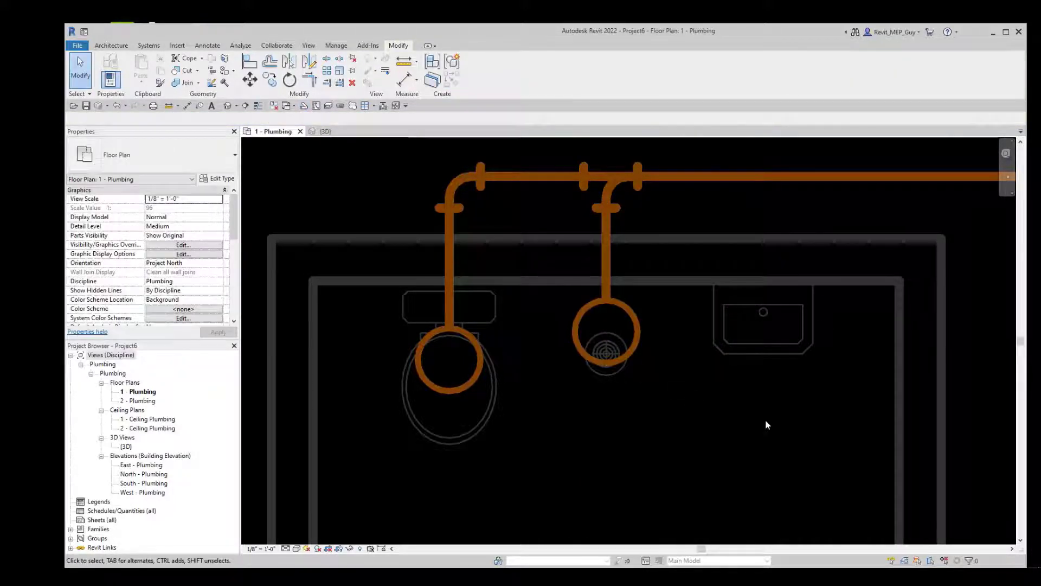
Draw a matching pipe from the lavatory at 2' 0", connecting it into the main at -2' 0"
left_click(807, 179)
right_click(807, 179)
left_click(847, 251)
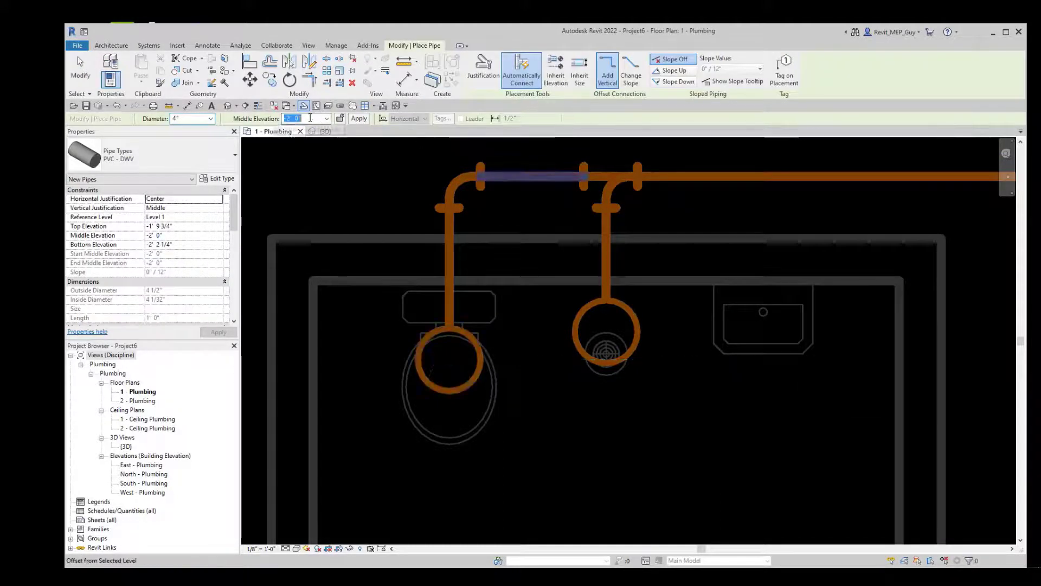
key("Return")
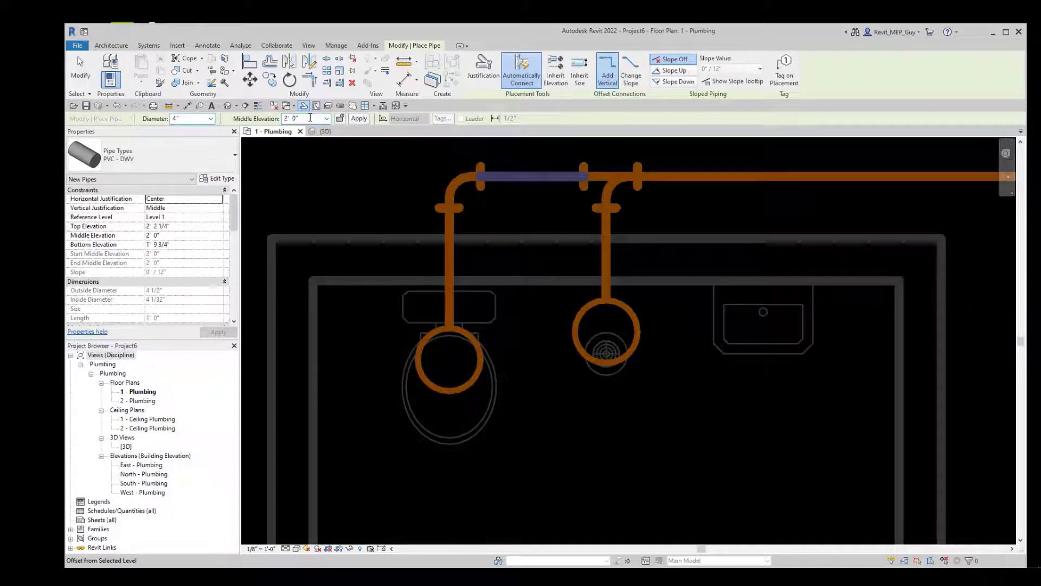
left_click(741, 381)
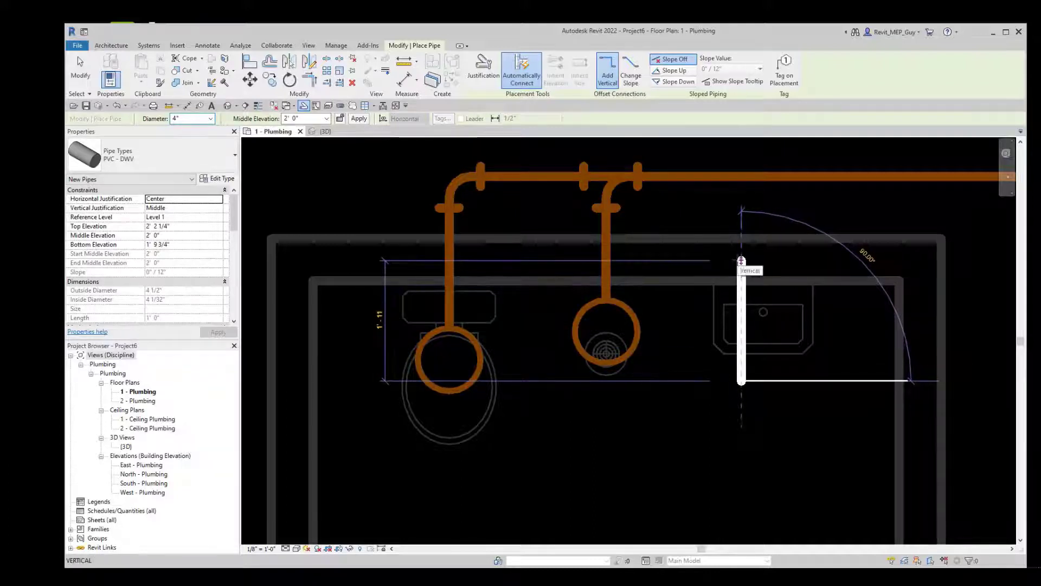
left_click(739, 261)
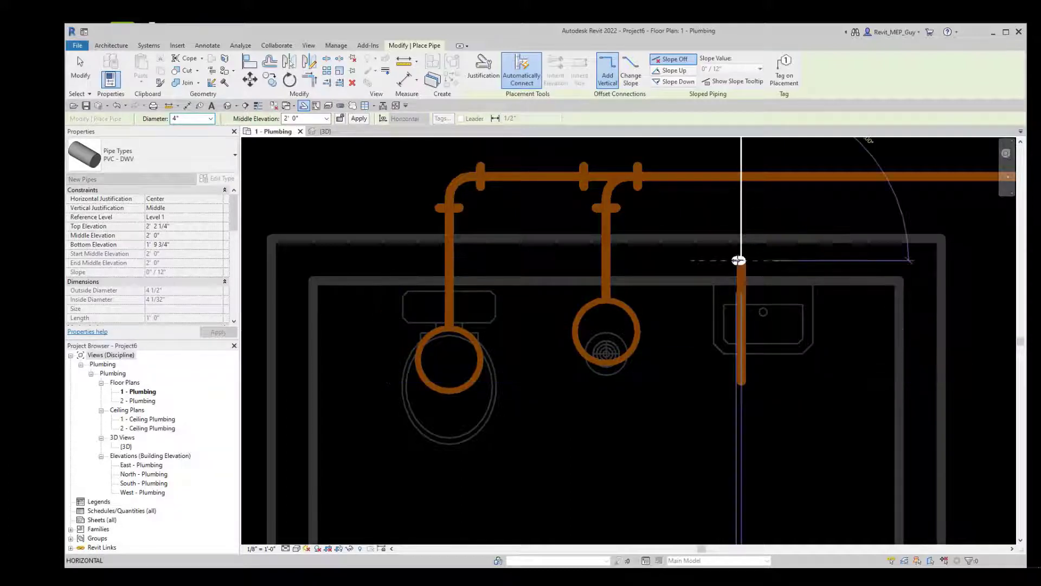
left_click(328, 119)
left_click(303, 145)
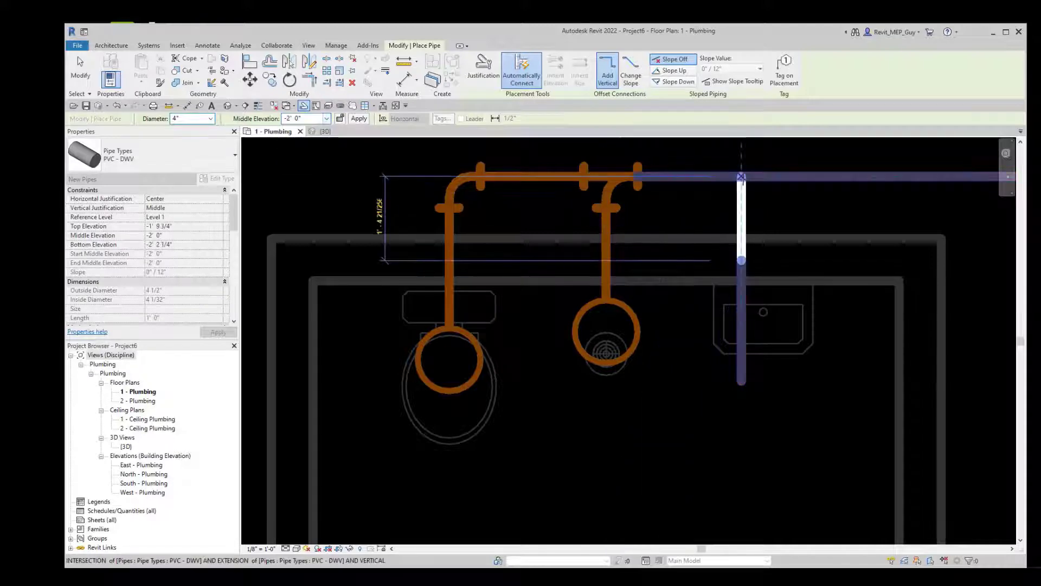
left_click(741, 177)
key("Escape")
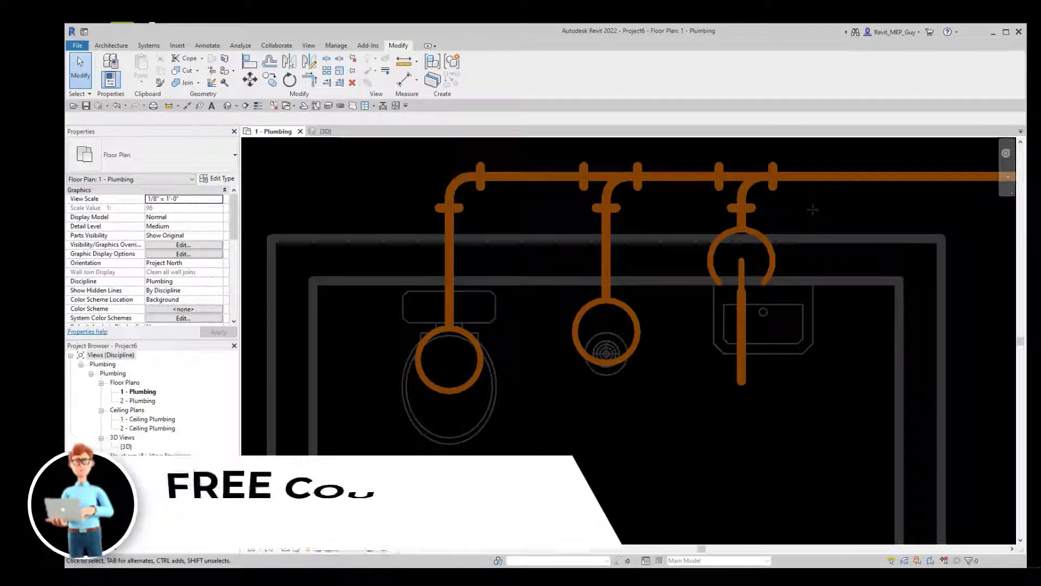
Align the lavatory riser to the sink's centreline
key("a")
key("l")
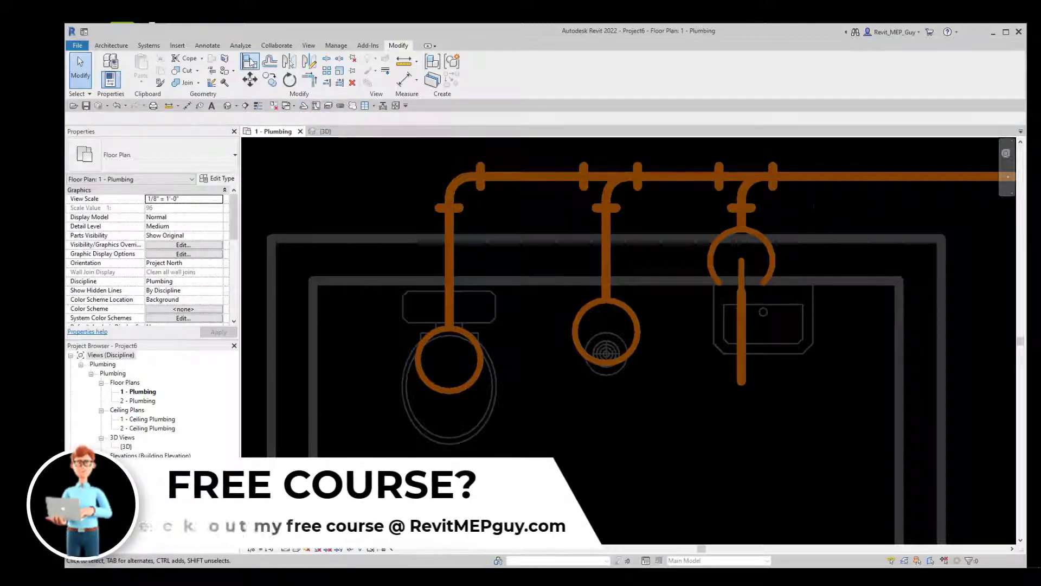
left_click(767, 324)
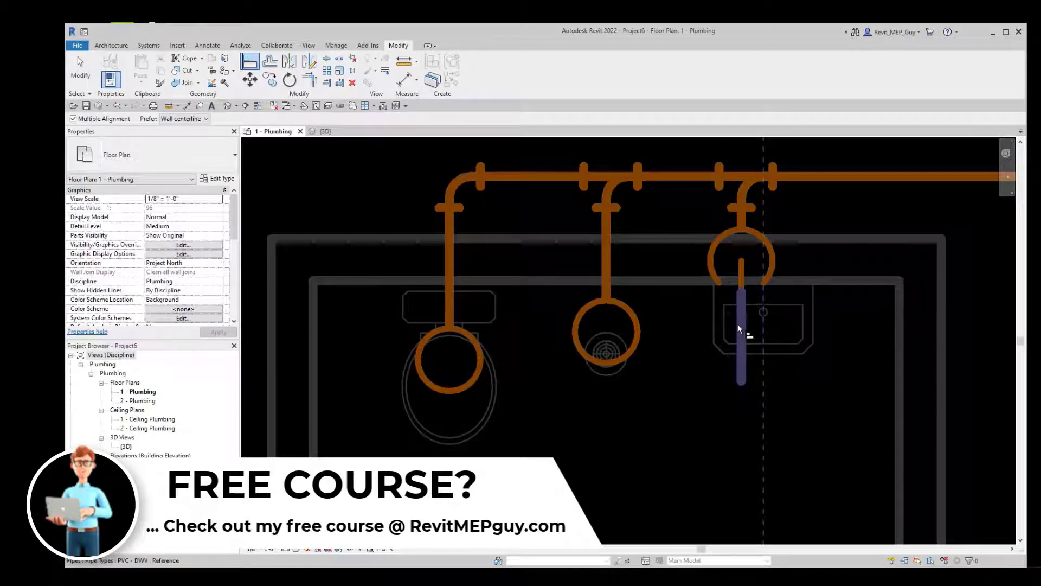
left_click(740, 325)
key("Escape")
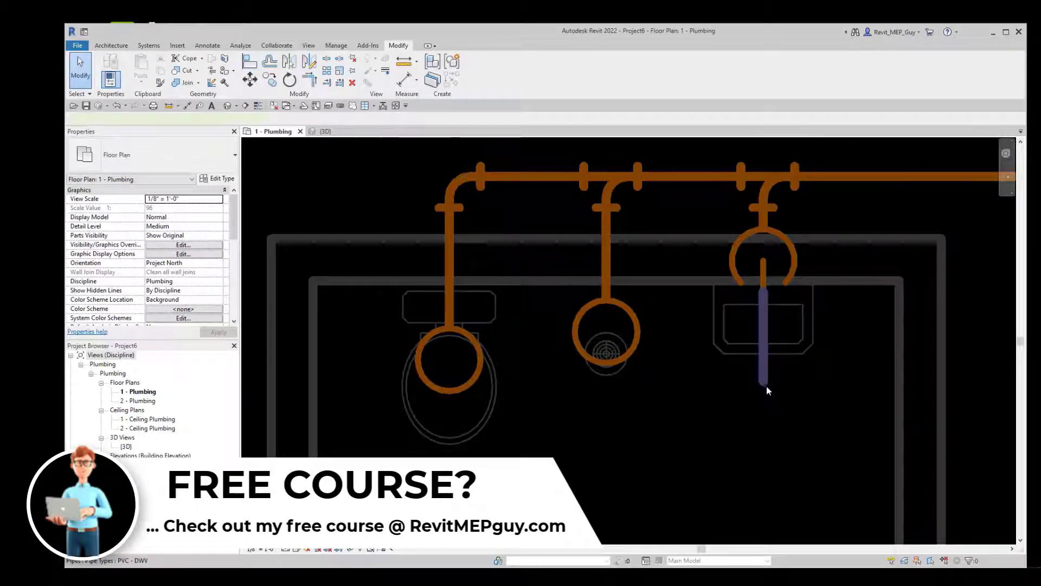
left_click(766, 384)
Add a vertical pipe at the lavatory riser end to 4' 0" and set the view scale to 1/4" = 1'-0"
right_click(765, 384)
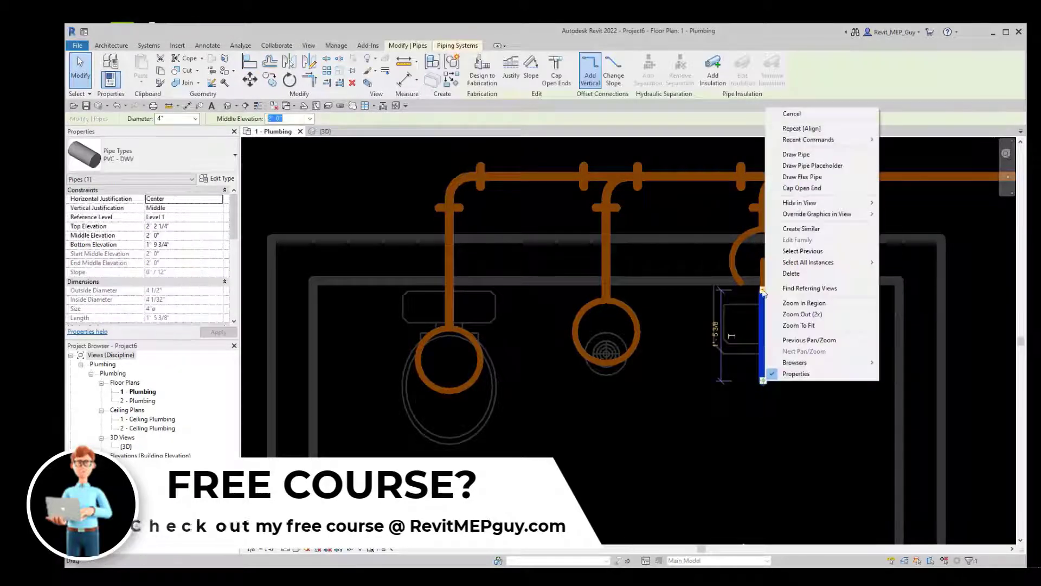
left_click(795, 157)
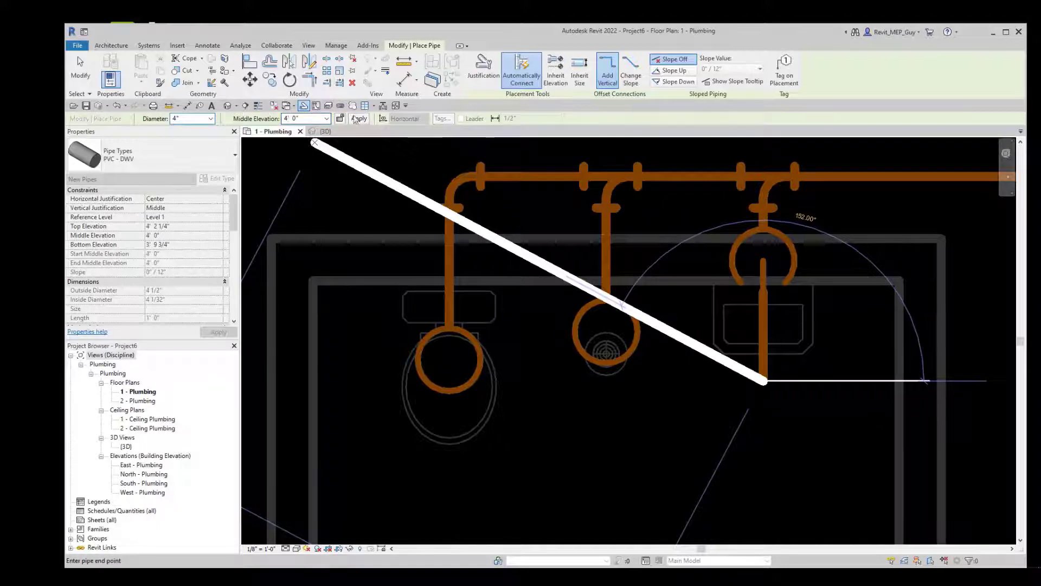
key("Escape")
key("Escape")
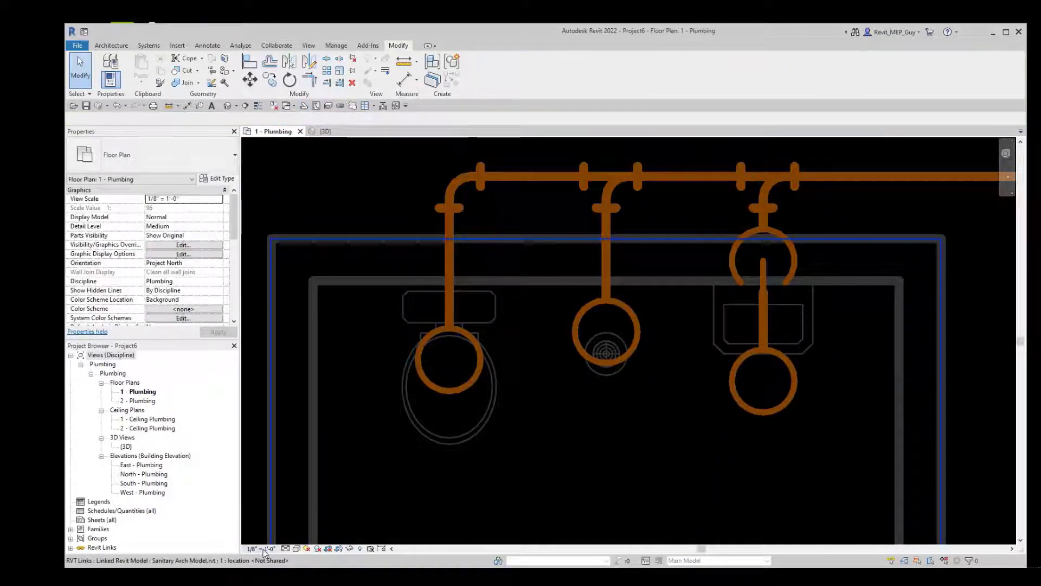
left_click(261, 548)
left_click(275, 325)
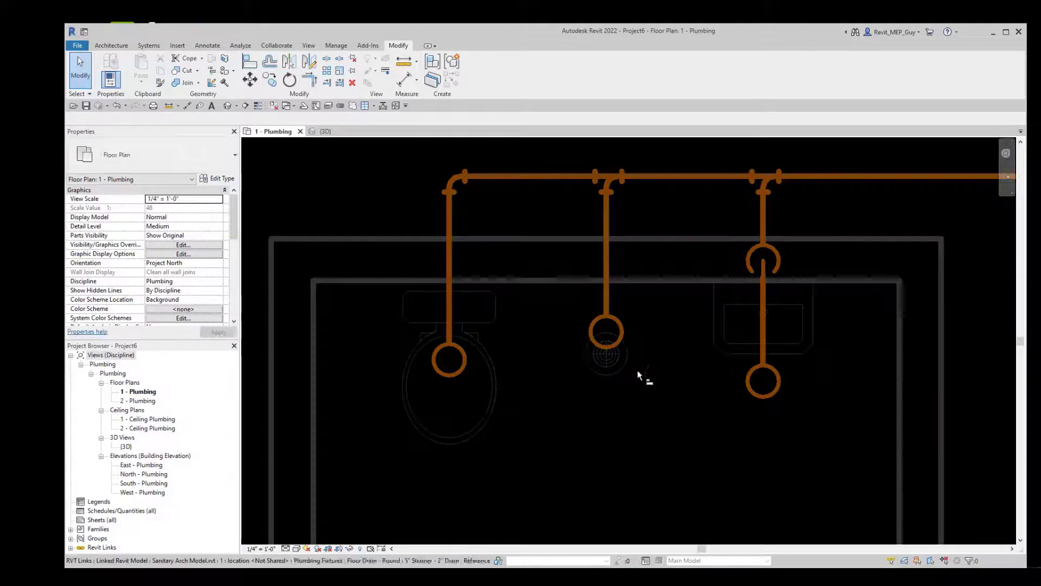
Centre the floor drain's vertical pipe on the drain, then select the lavatory drop pipe
scroll(640, 375, "up", 3)
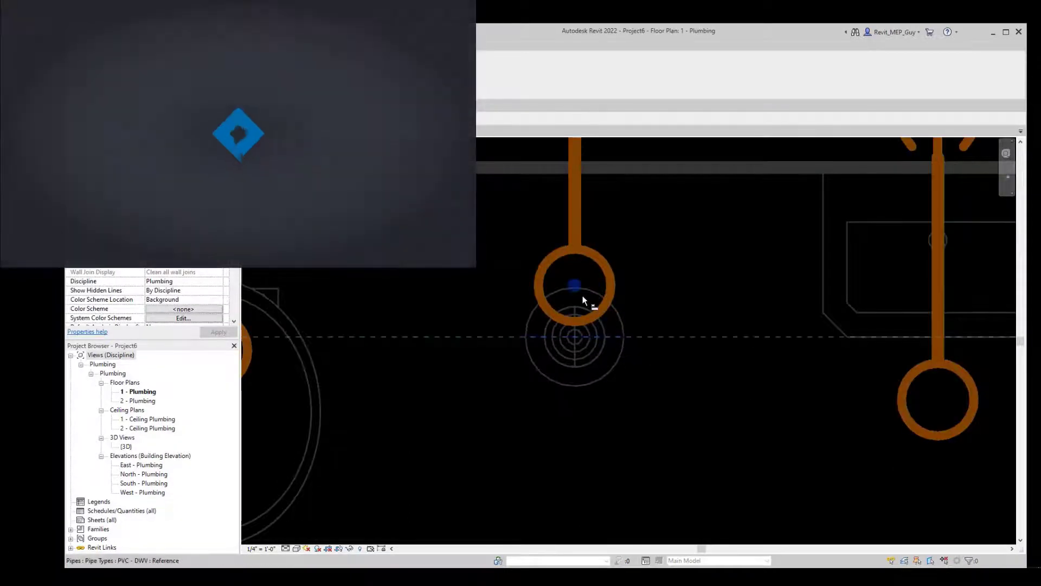
left_click(583, 300)
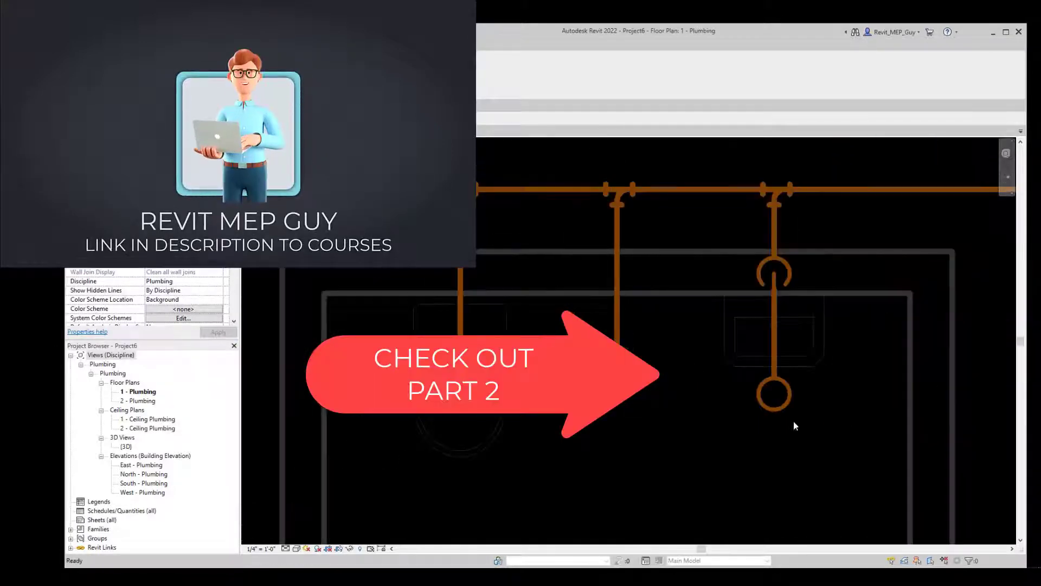
scroll(859, 389, "up", 1)
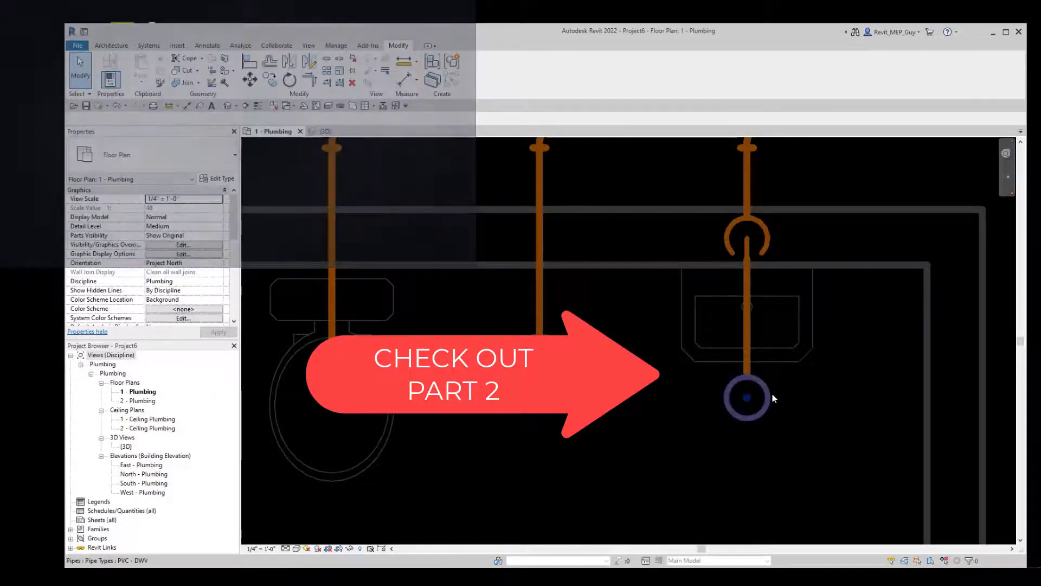
left_click(820, 400)
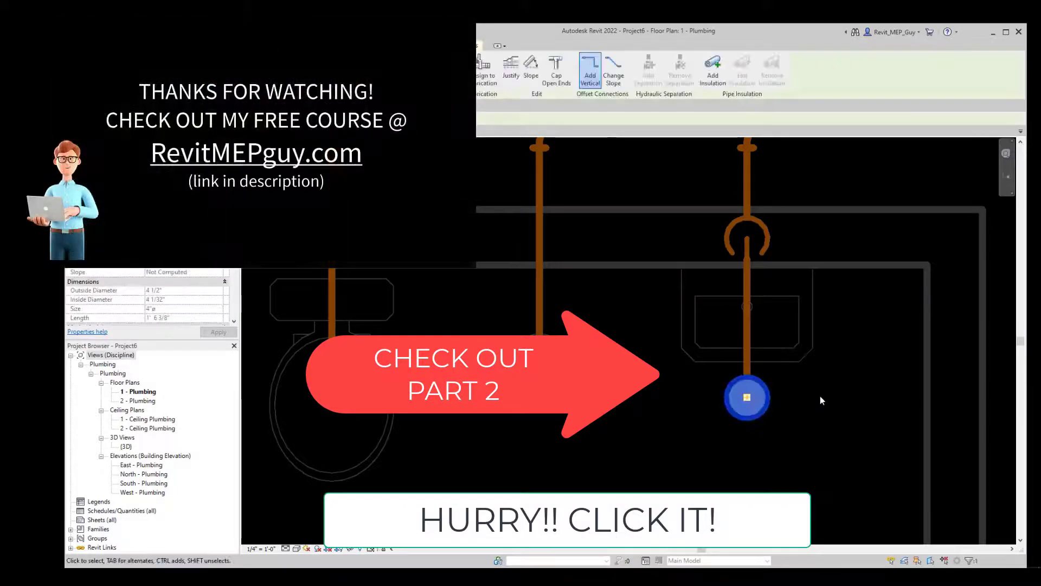